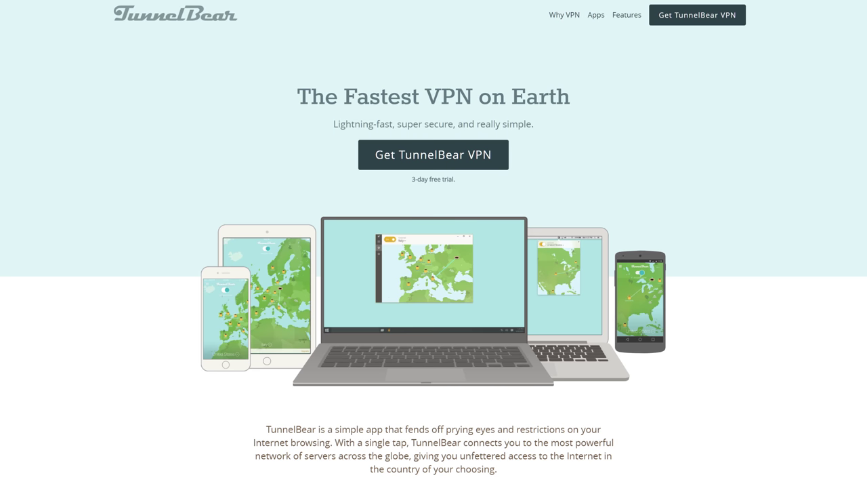
scroll(434, 244, "down", 7)
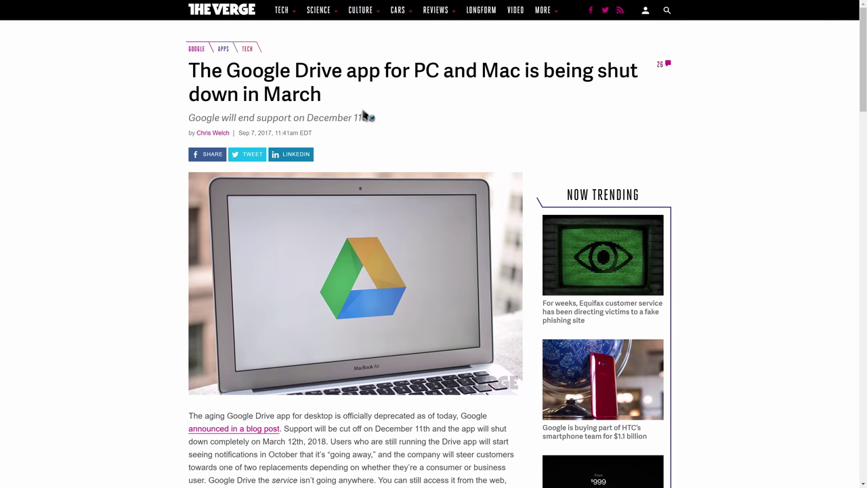
Read The Verge article on the Google Drive desktop app shutdown and its replacements, Backup and Sync and Drive File Stream.
scroll(359, 111, "down", 2)
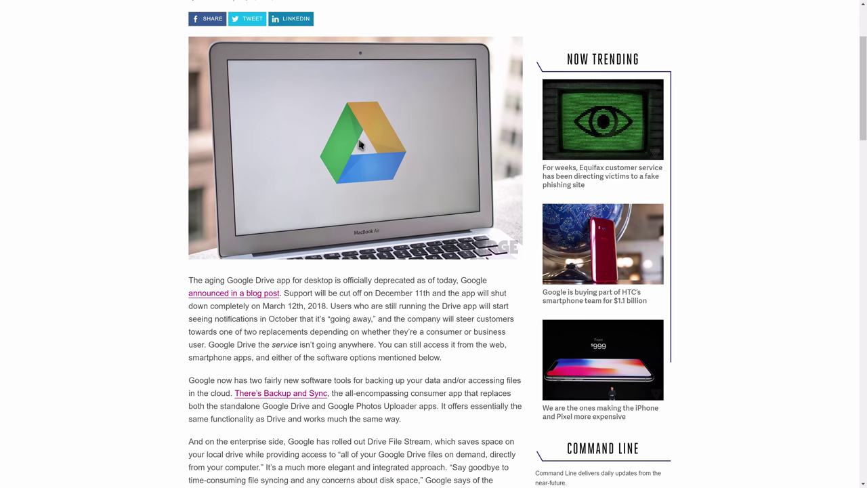
scroll(308, 249, "down", 2)
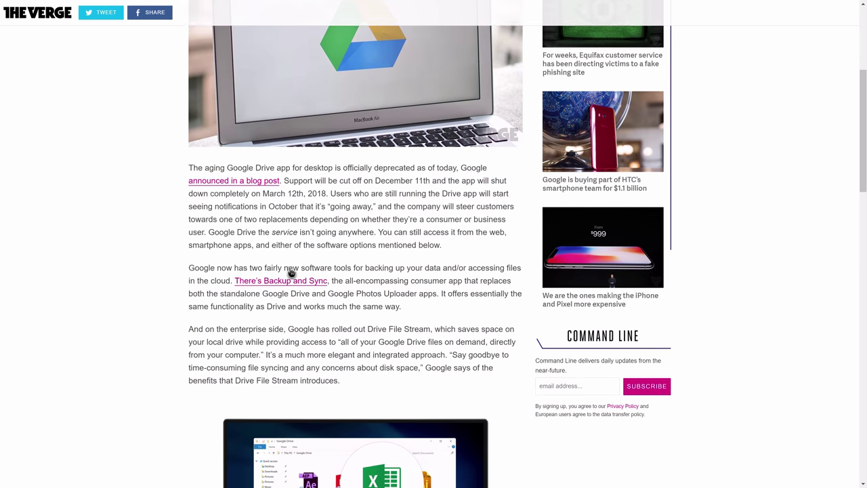
scroll(350, 271, "down", 2)
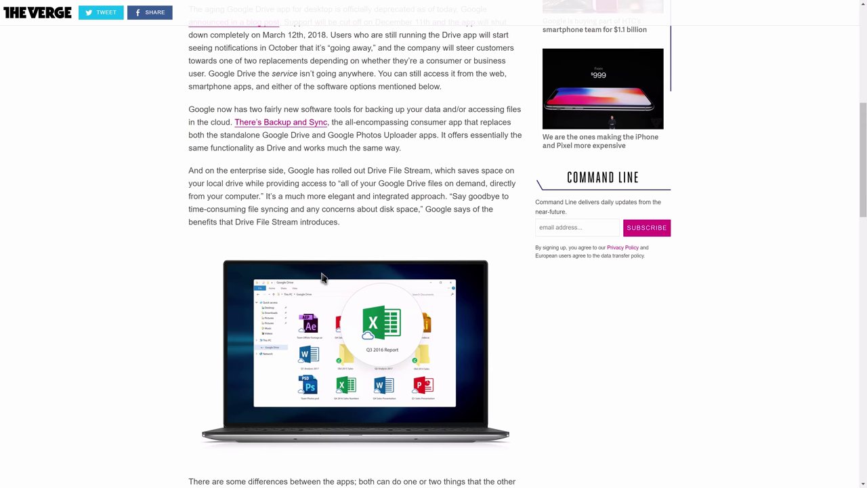
scroll(275, 199, "up", 1)
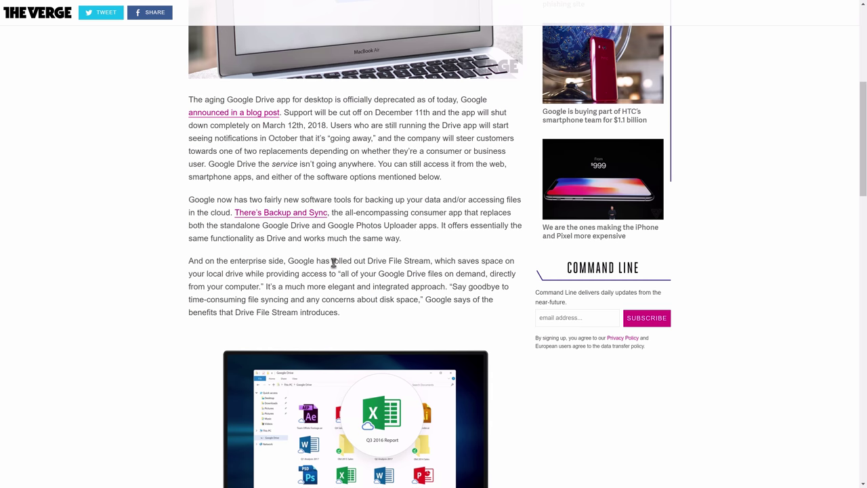
scroll(402, 293, "up", 4)
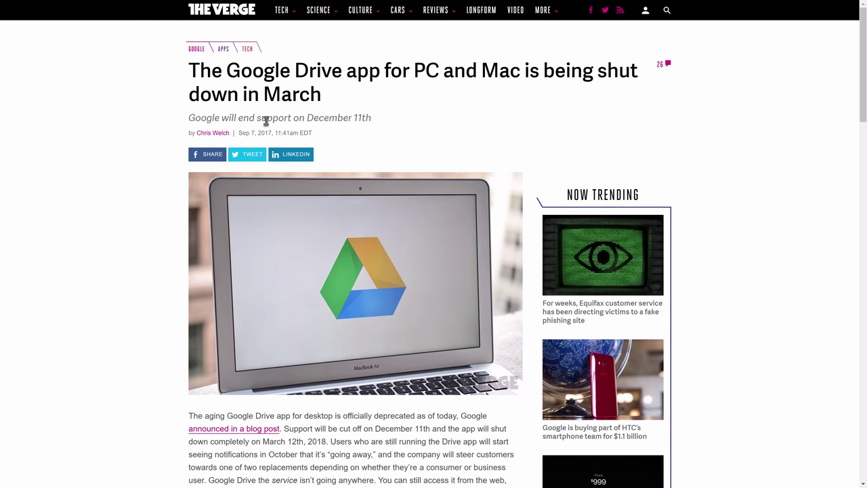
scroll(363, 155, "down", 3)
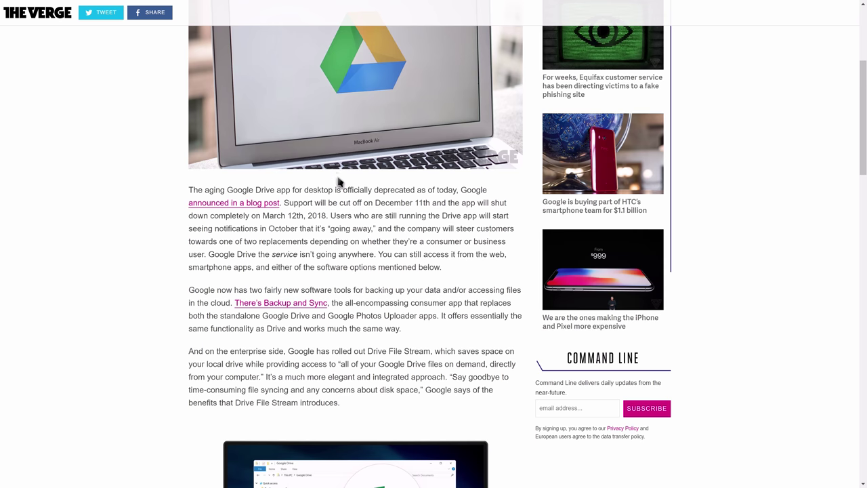
scroll(339, 181, "down", 2)
scroll(338, 192, "down", 1)
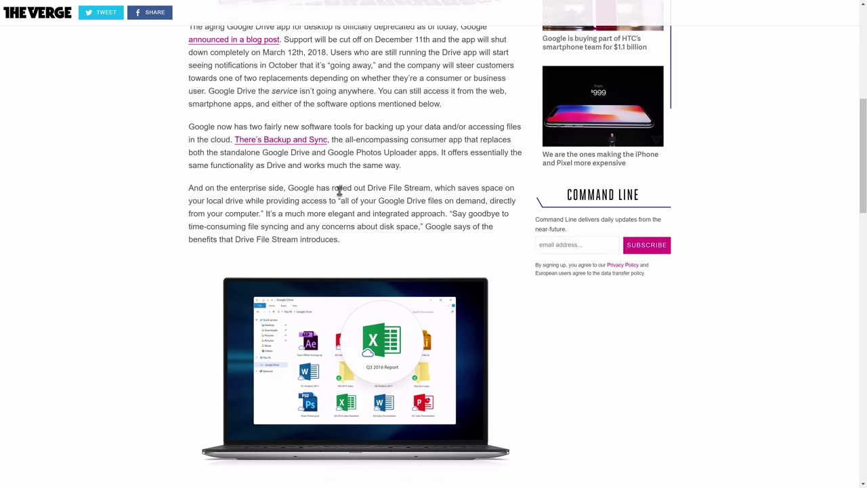
scroll(342, 195, "up", 1)
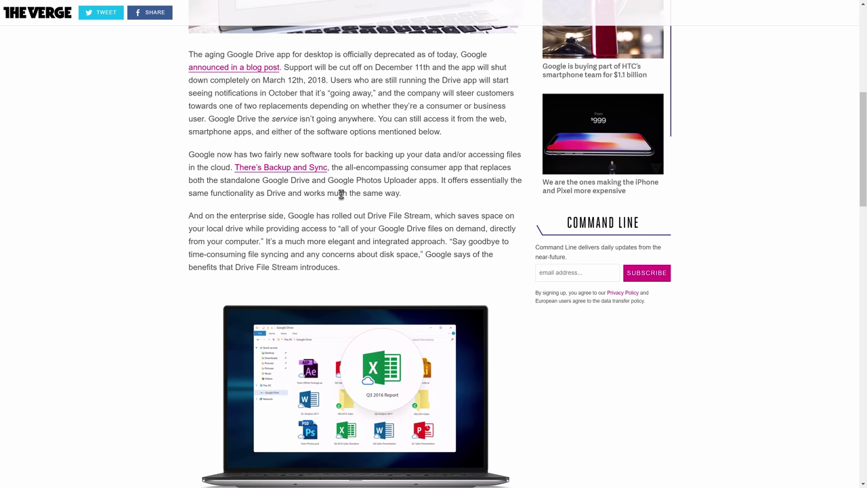
scroll(372, 192, "up", 4)
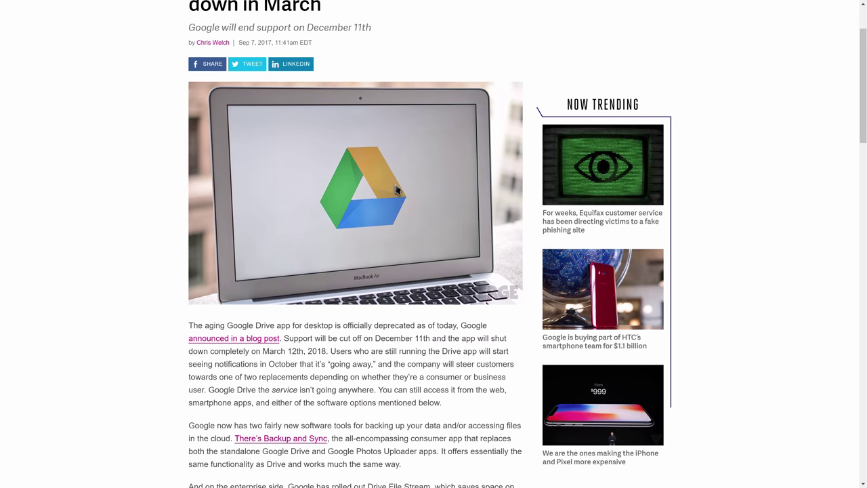
scroll(380, 215, "down", 3)
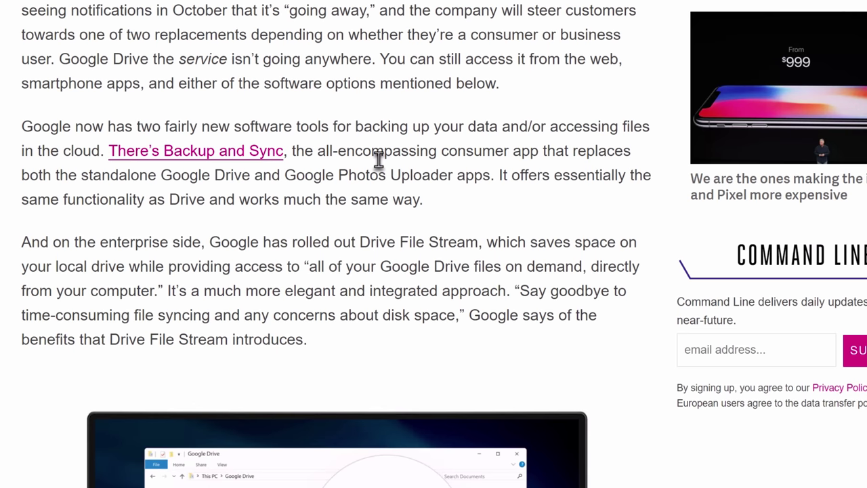
scroll(379, 158, "down", 5)
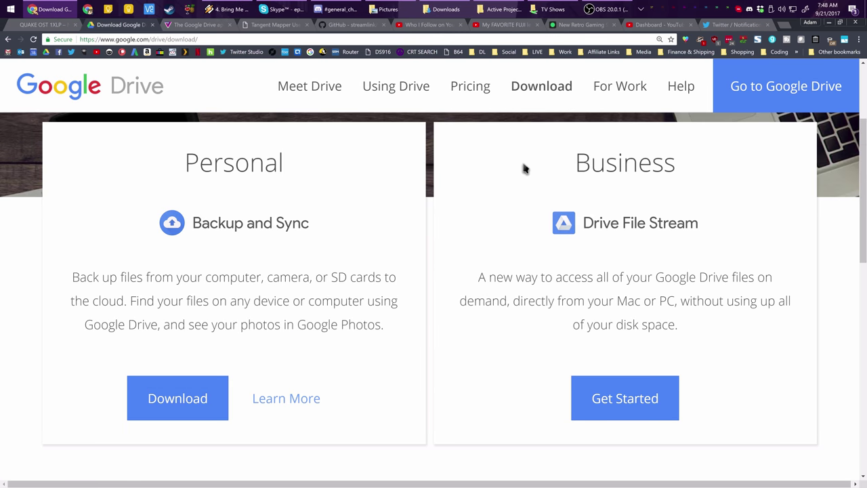
Minimize the browser, the open folder windows and the music player, leaving the Backup and Sync preferences on the desktop.
left_click(62, 10)
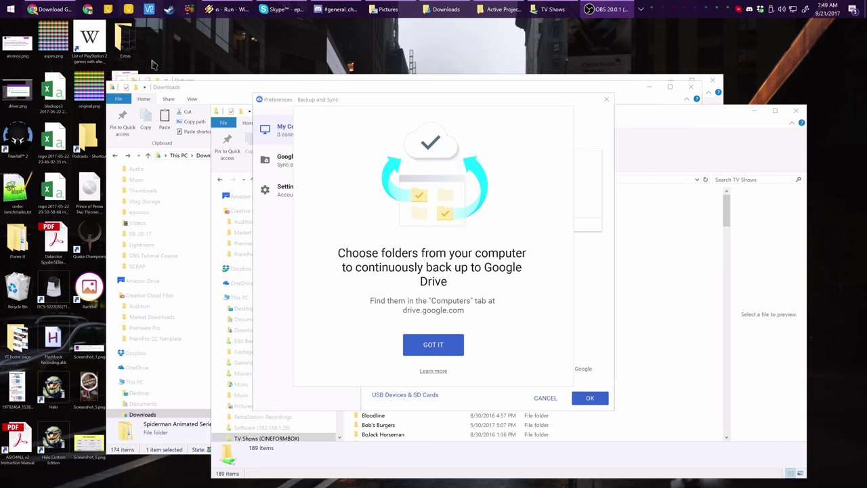
left_click(755, 110)
left_click(648, 87)
left_click(669, 82)
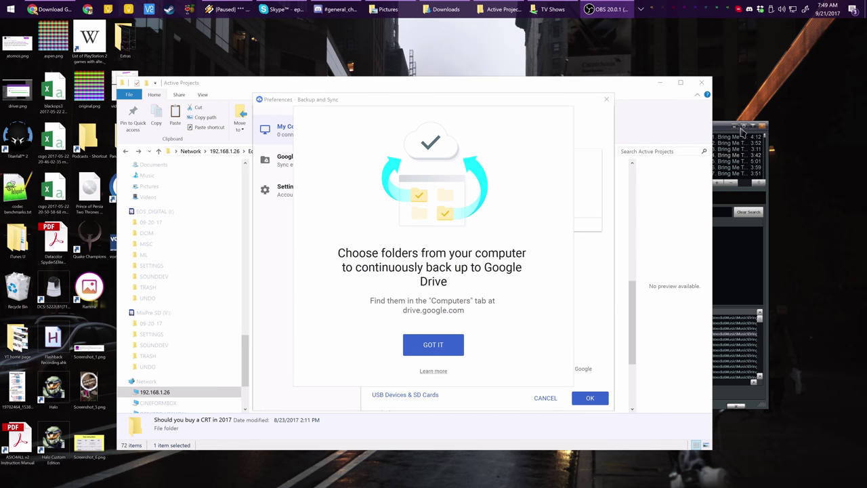
left_click(743, 130)
left_click(661, 82)
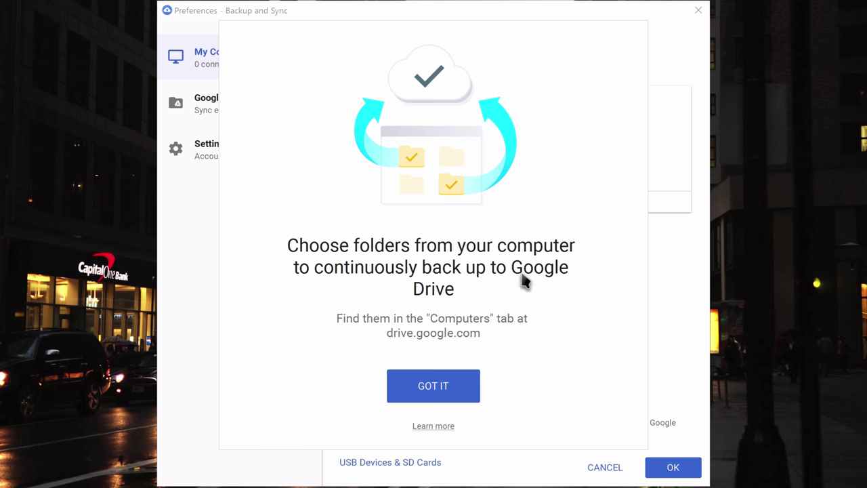
Dismiss the backup introduction, include the Pictures folder in the backup and enable uploading newly added photos and videos to Google Photos.
left_click(437, 398)
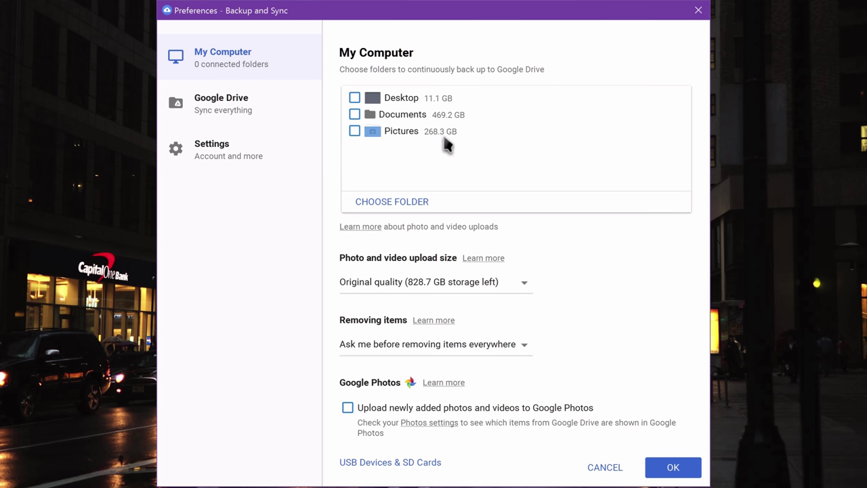
left_click(354, 131)
left_click(347, 408)
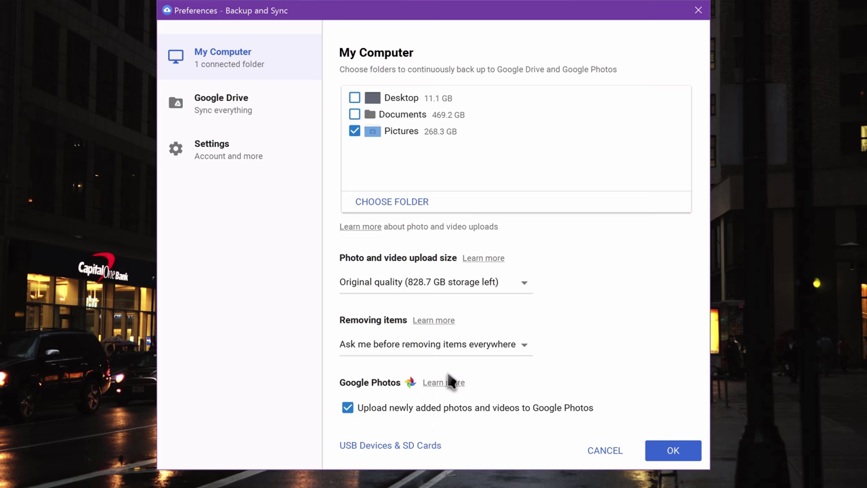
Add the VOICEOVER folder from Documents to the folders backed up to Google Drive.
left_click(452, 344)
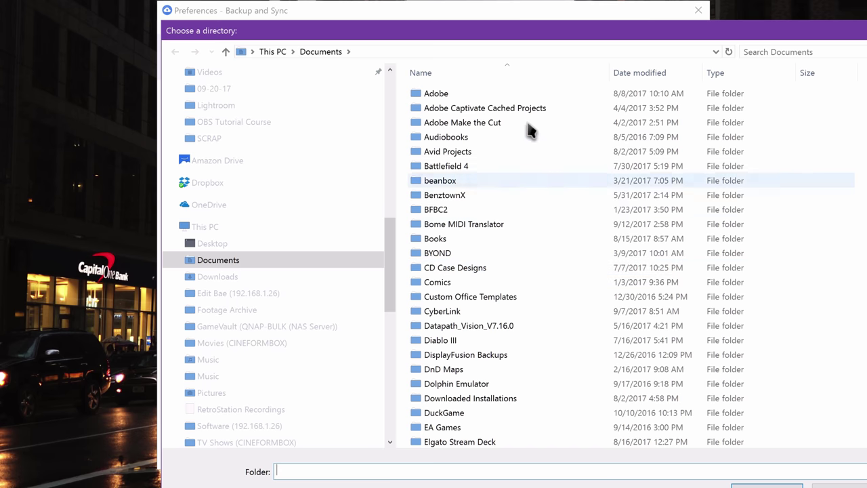
left_click_drag(511, 39, 387, 6)
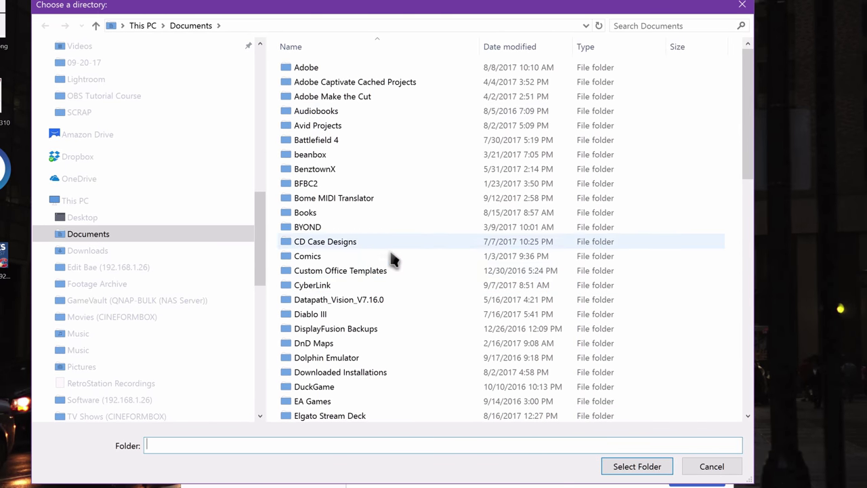
mouse_move(391, 341)
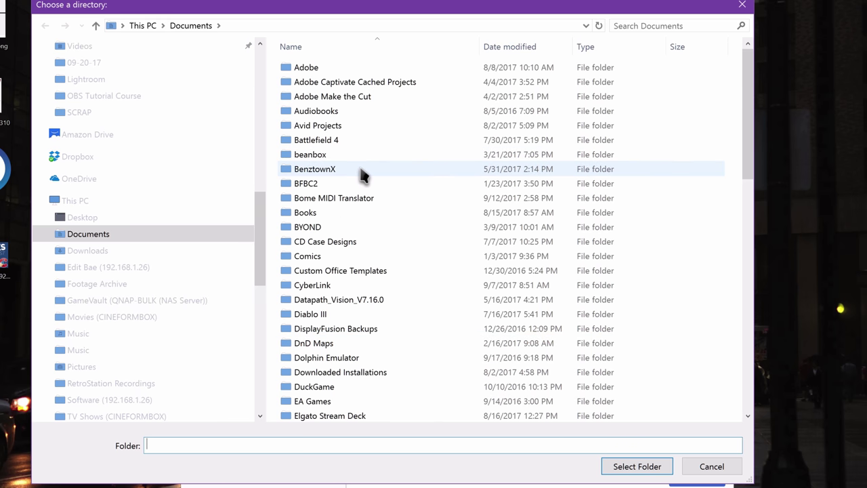
scroll(366, 267, "down", 3)
mouse_move(364, 266)
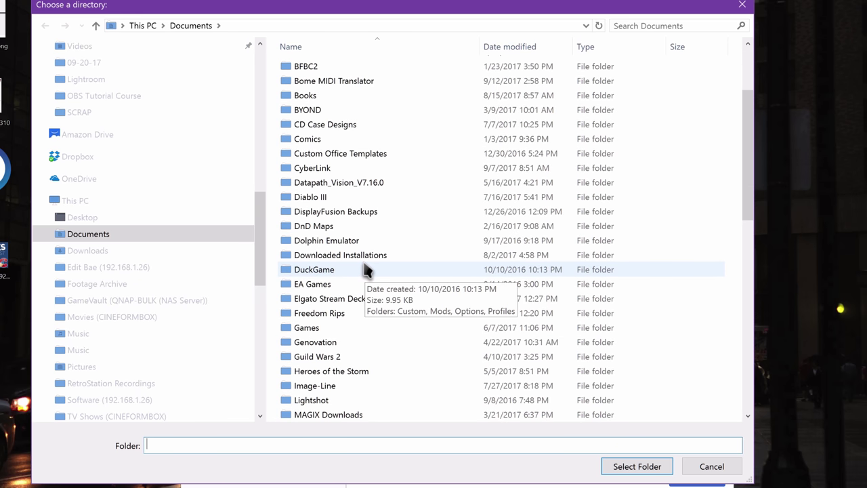
scroll(359, 266, "down", 1)
scroll(359, 266, "down", 9)
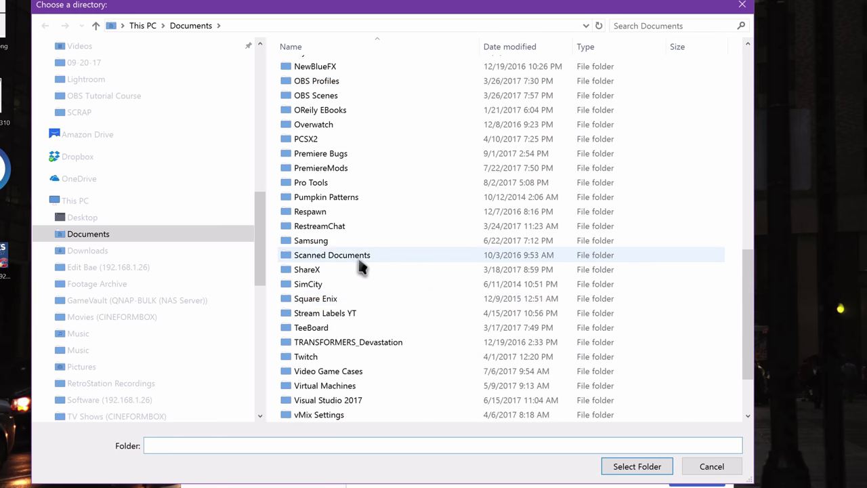
scroll(359, 266, "down", 2)
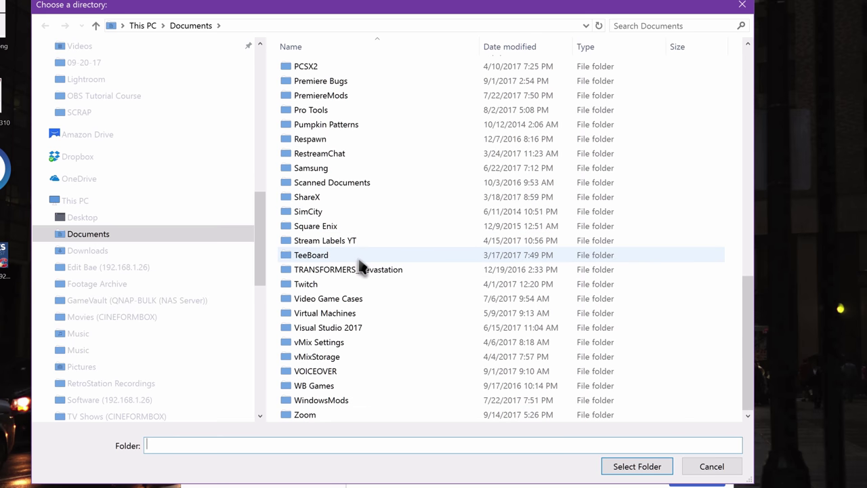
double_click(337, 375)
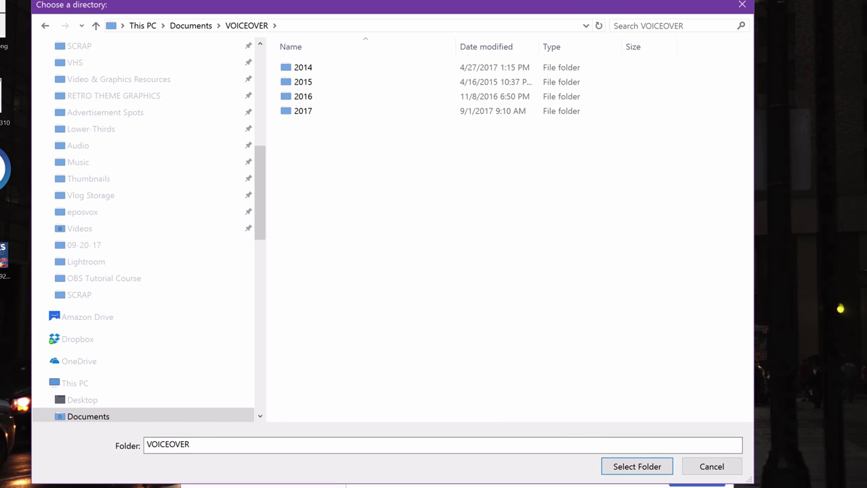
left_click(652, 468)
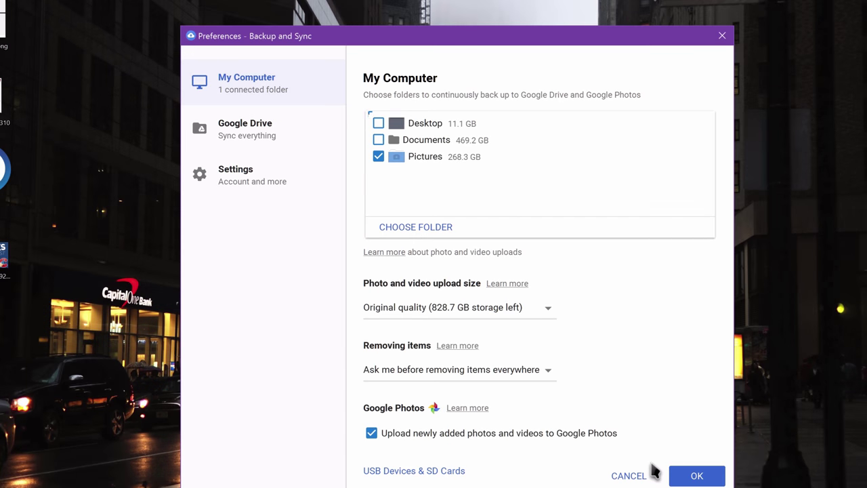
Add the Elgato Stream Deck folder from Documents to the folders backed up to Google Drive.
left_click(413, 234)
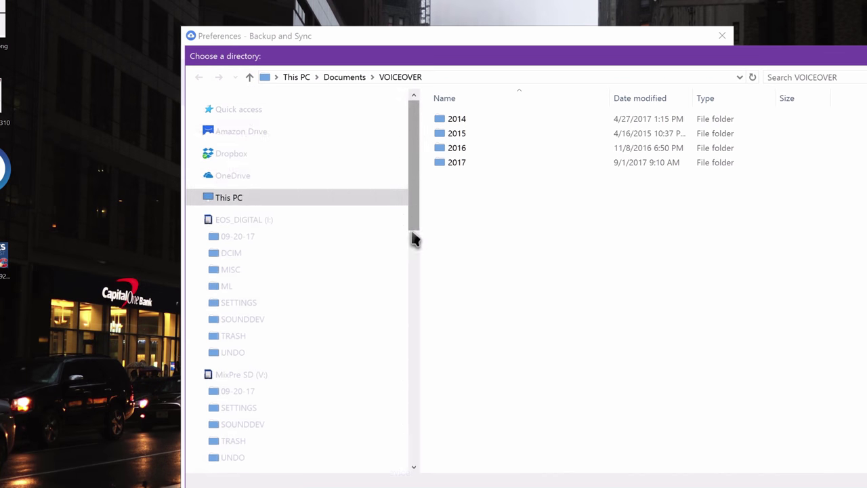
left_click(347, 77)
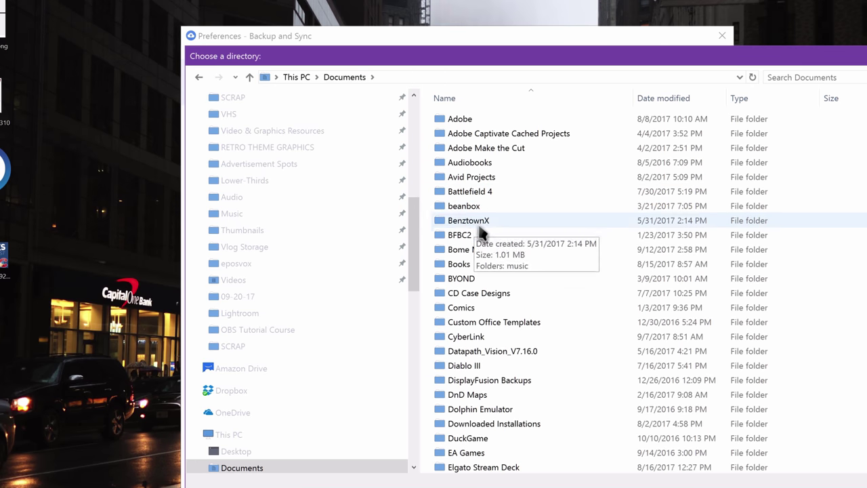
double_click(501, 298)
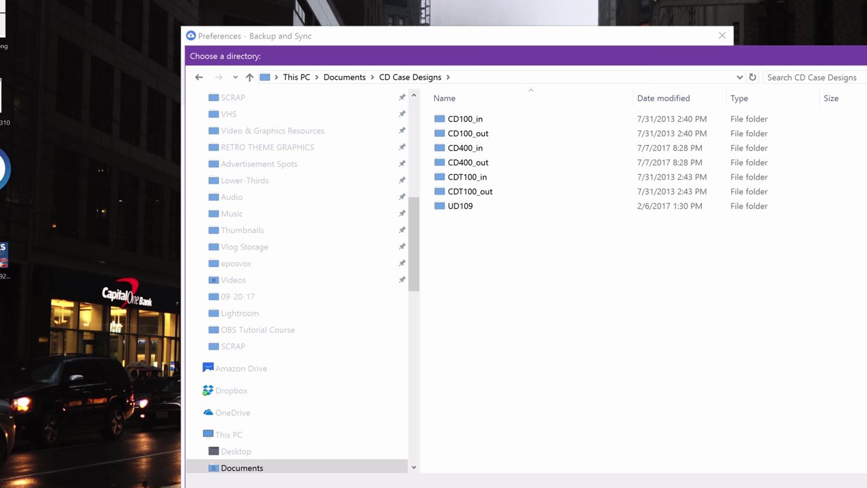
left_click(362, 79)
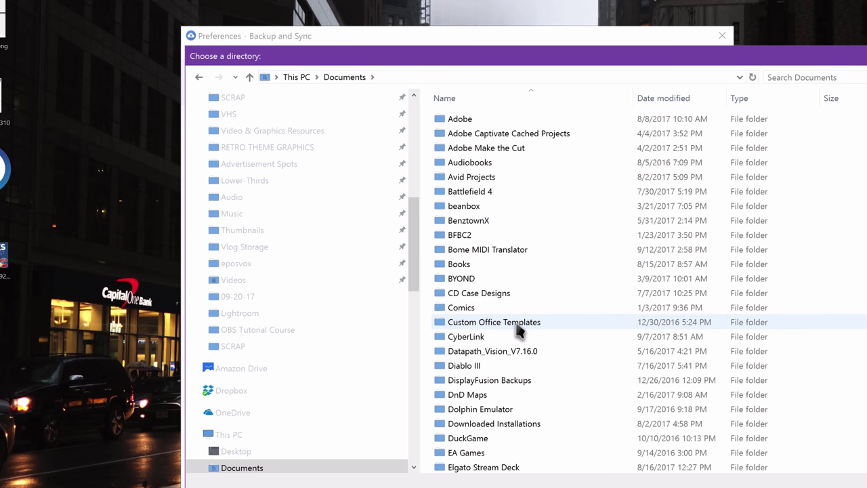
scroll(519, 330, "down", 1)
scroll(517, 331, "down", 2)
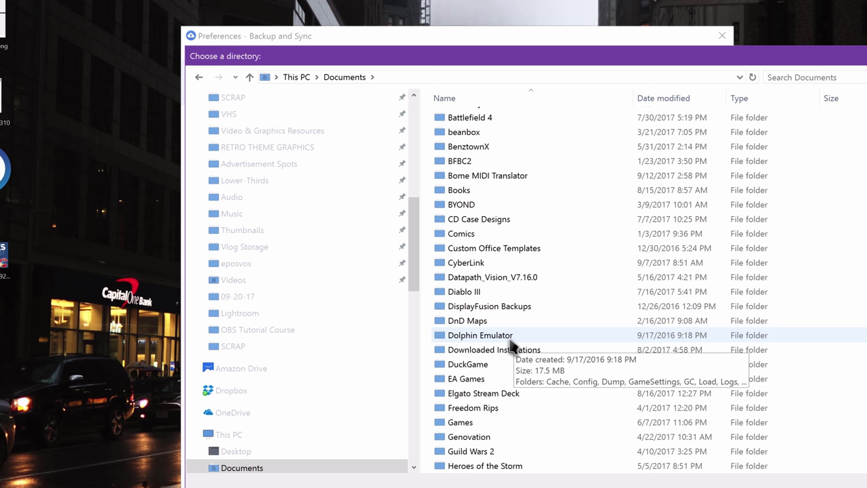
scroll(511, 347, "down", 1)
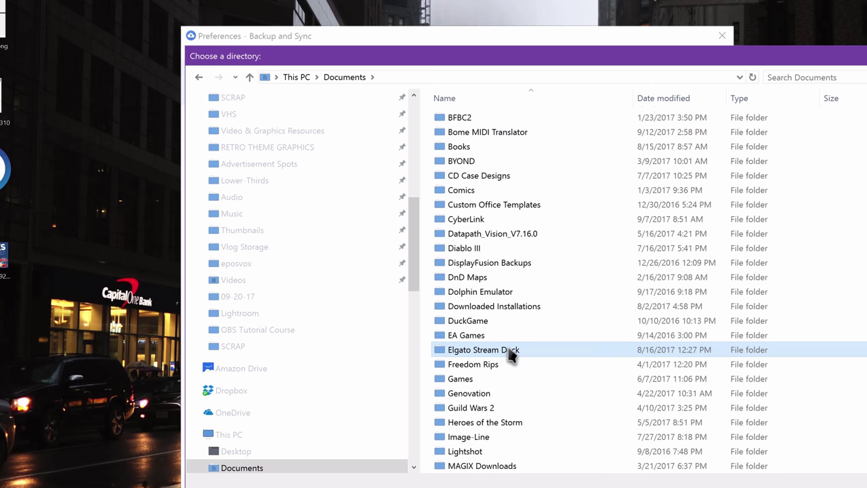
double_click(510, 354)
left_click(677, 482)
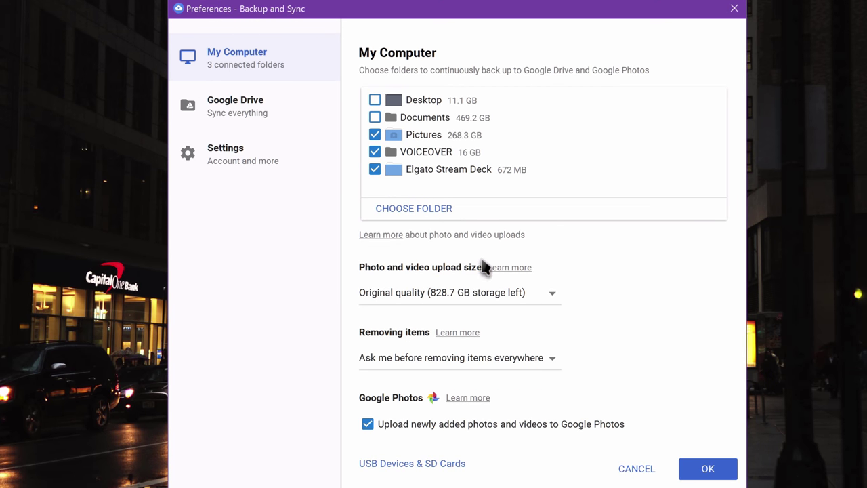
Choose Original quality for the photo and video upload size and "Ask me before removing items everywhere" for removing items.
left_click(474, 292)
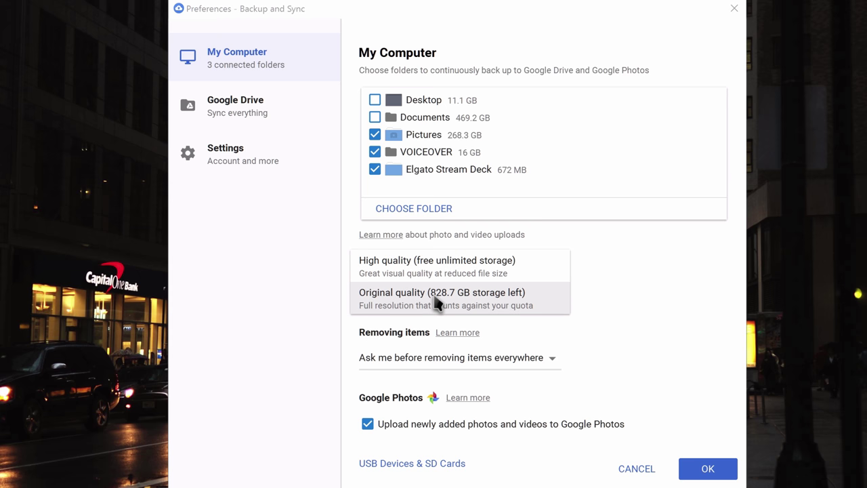
left_click(489, 298)
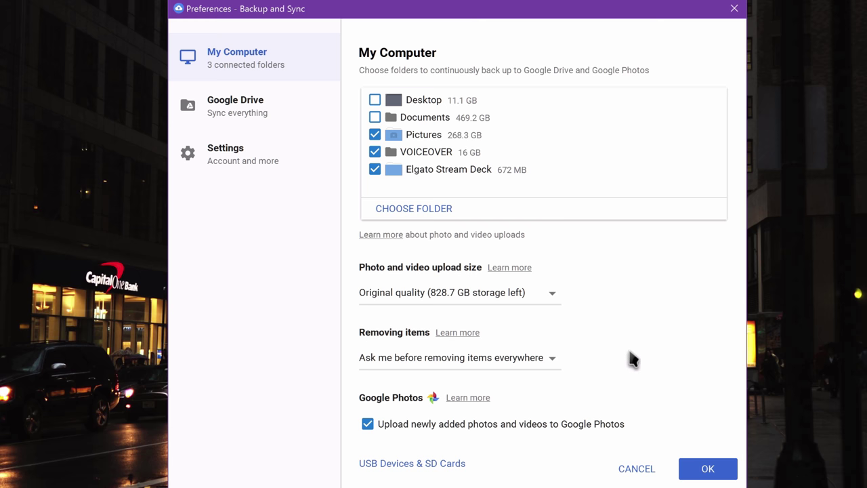
left_click(527, 361)
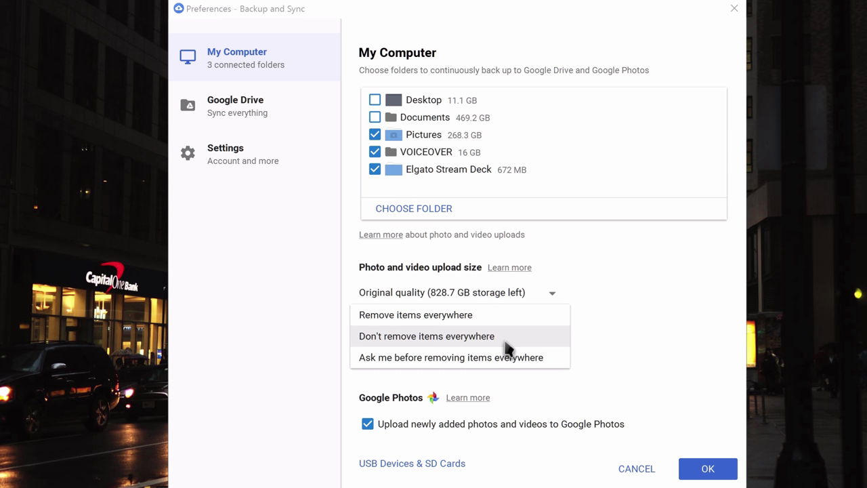
left_click(506, 359)
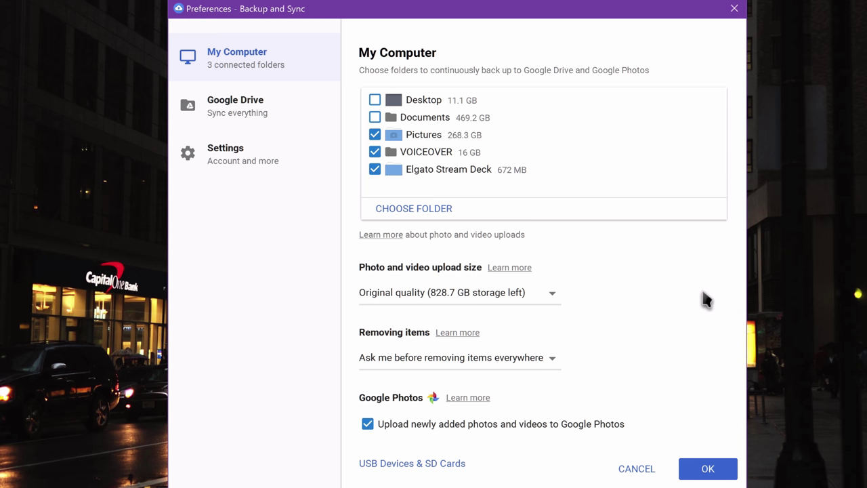
Review the USB Devices & SD Cards backup option and accept it as it is.
left_click(425, 465)
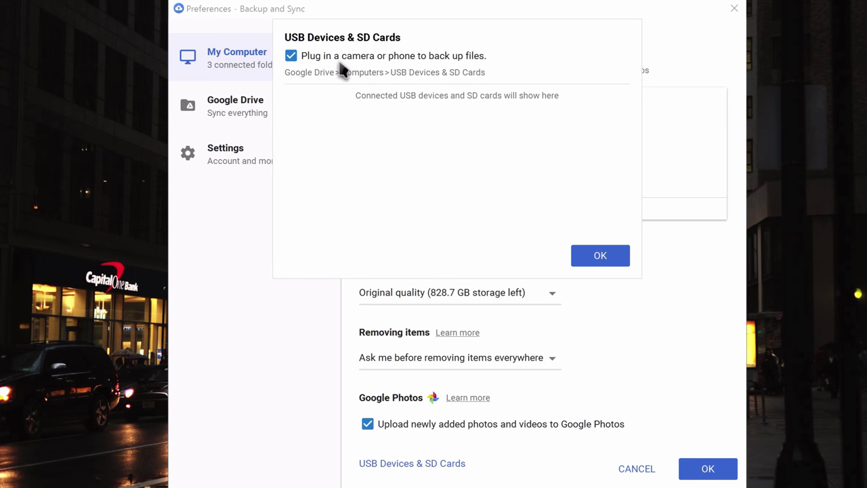
left_click(579, 251)
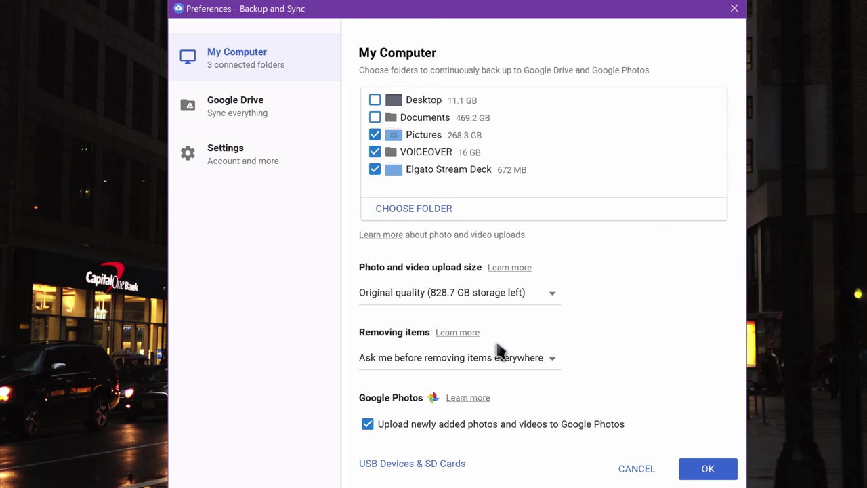
Switch the Google Drive sync from everything to only chosen folders, and deselect all folders.
left_click(245, 112)
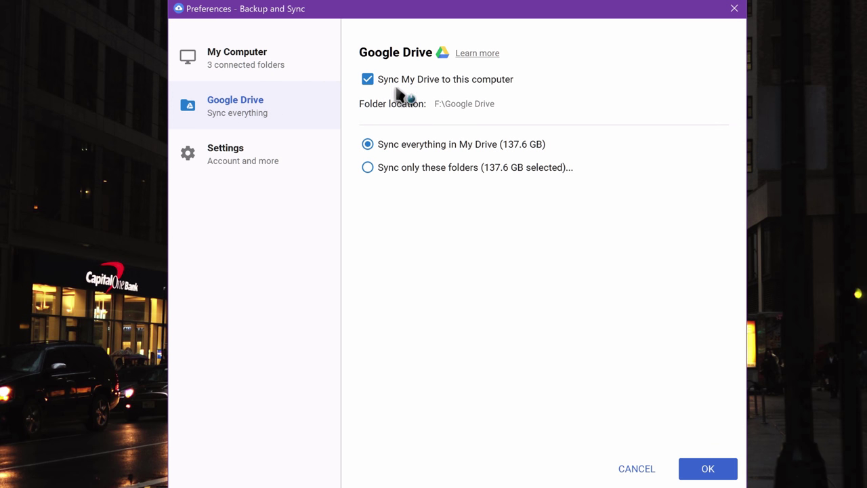
left_click(365, 168)
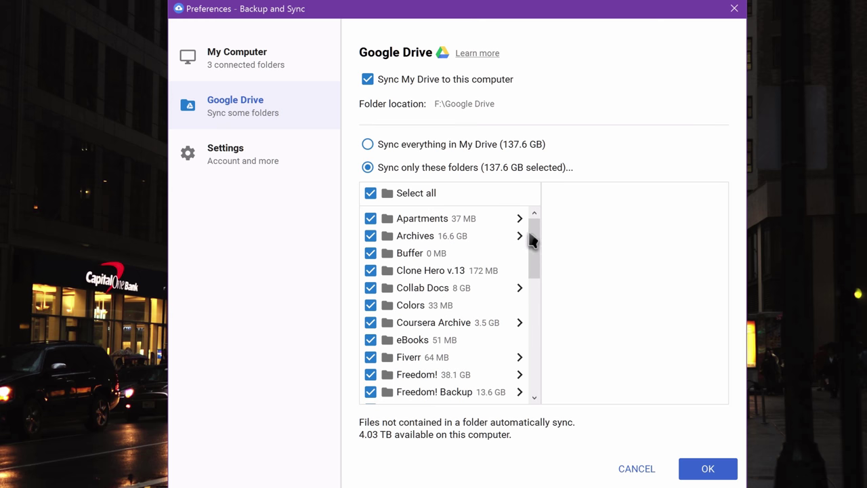
left_click(371, 194)
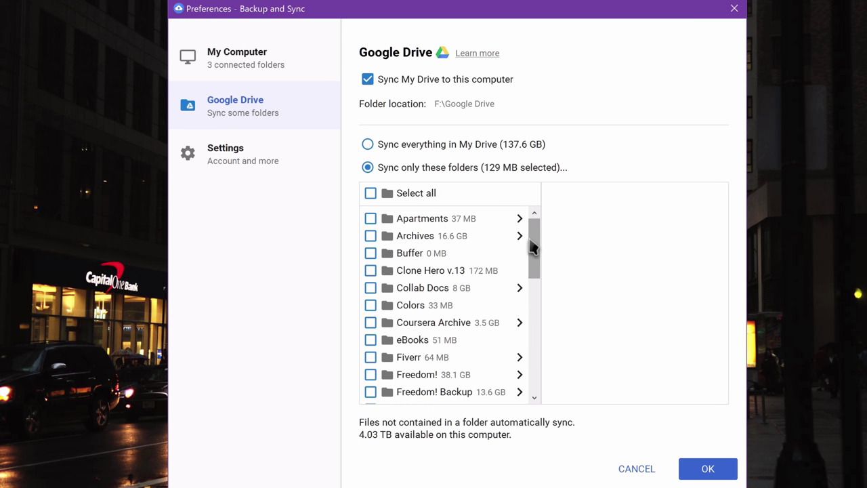
Select the eBooks, Fiverr, Clone Hero v.13 and Colors folders for syncing to this computer.
left_click_drag(533, 248, 535, 268)
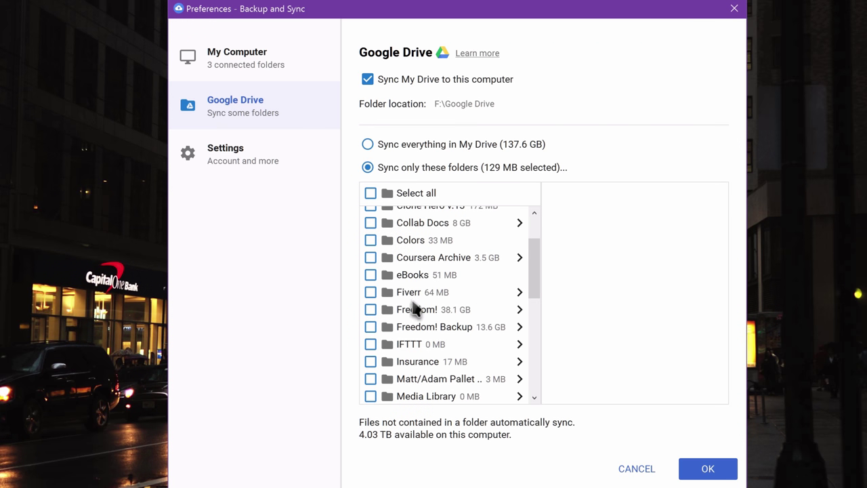
left_click(370, 274)
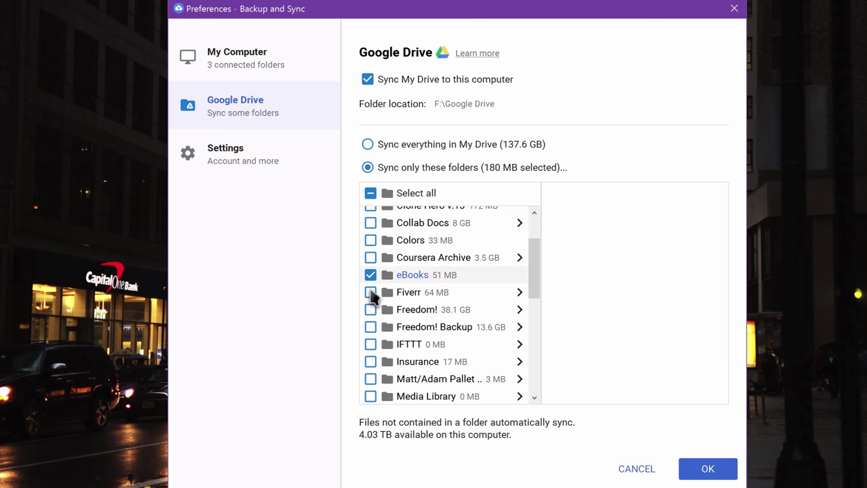
left_click(371, 291)
left_click_drag(532, 285, 527, 262)
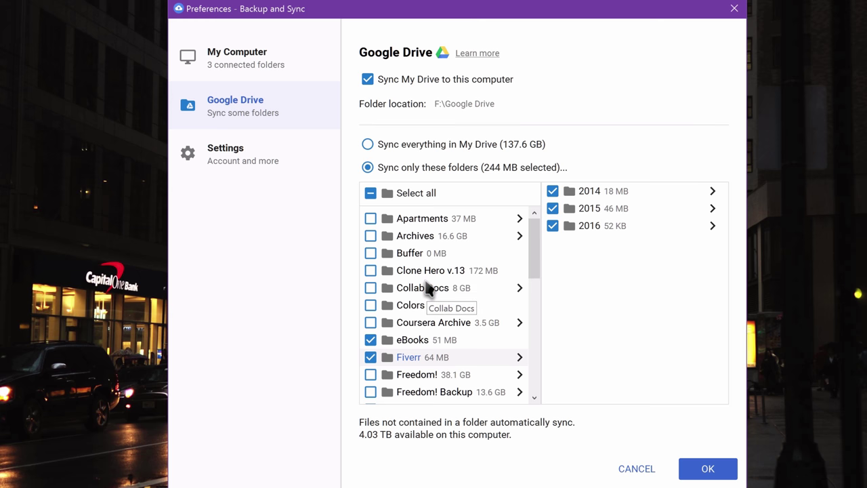
left_click(371, 272)
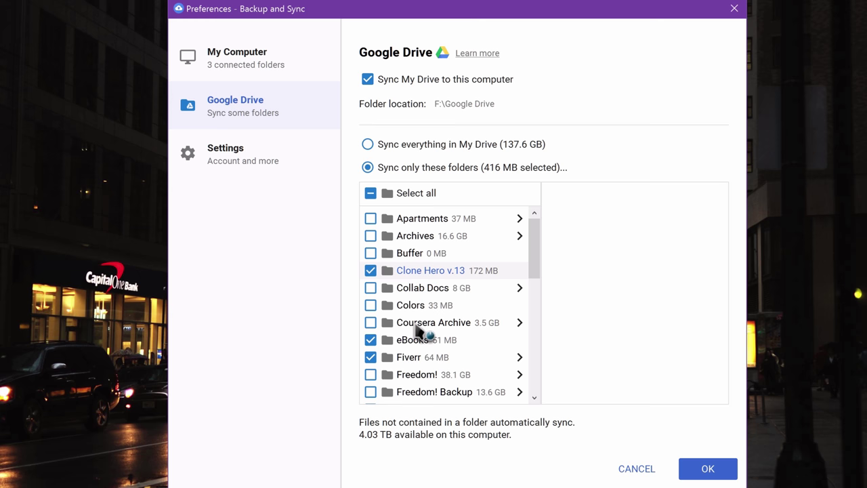
left_click(371, 304)
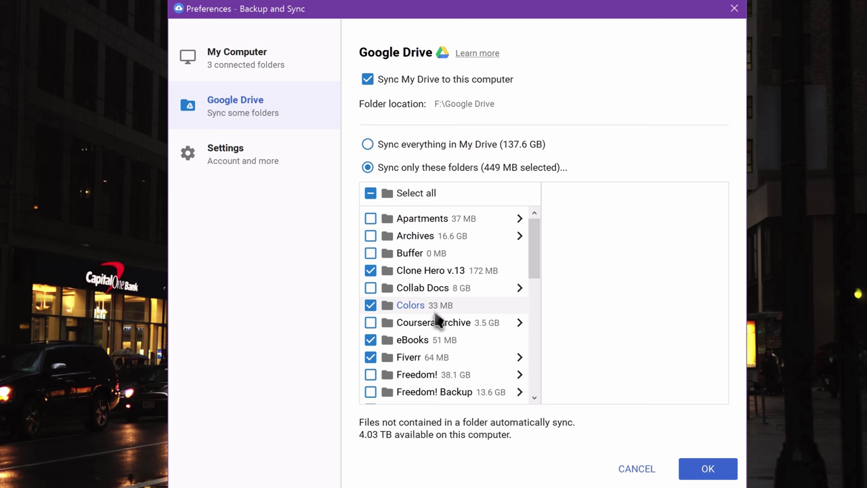
Add the Receipts, Sheet Music and VoxBusiness folders to the Google Drive folders synced to this computer.
left_click_drag(535, 277, 519, 332)
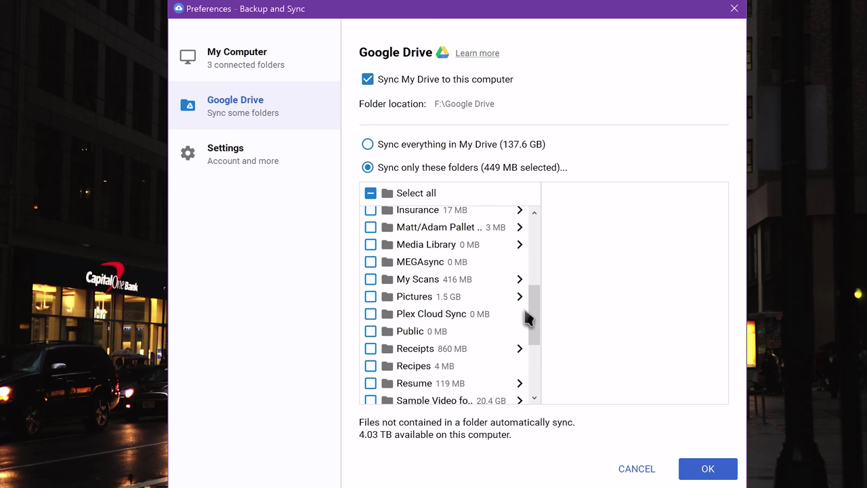
left_click_drag(535, 315, 534, 329)
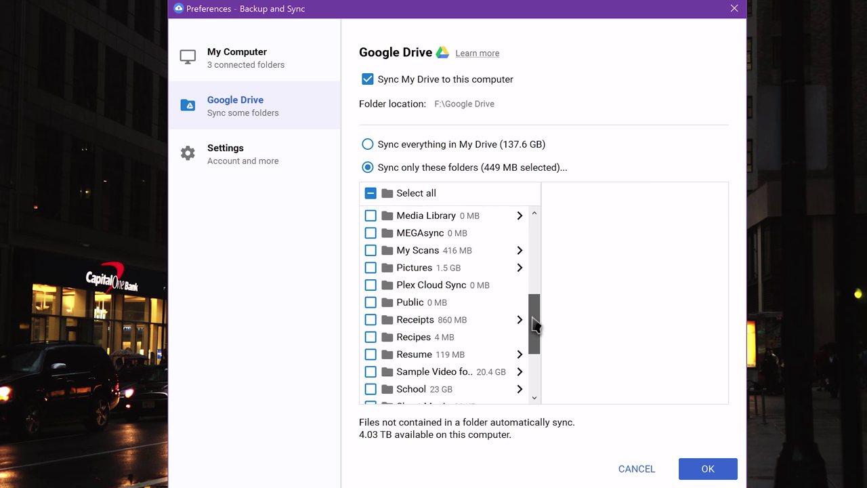
scroll(371, 325, "down", 3)
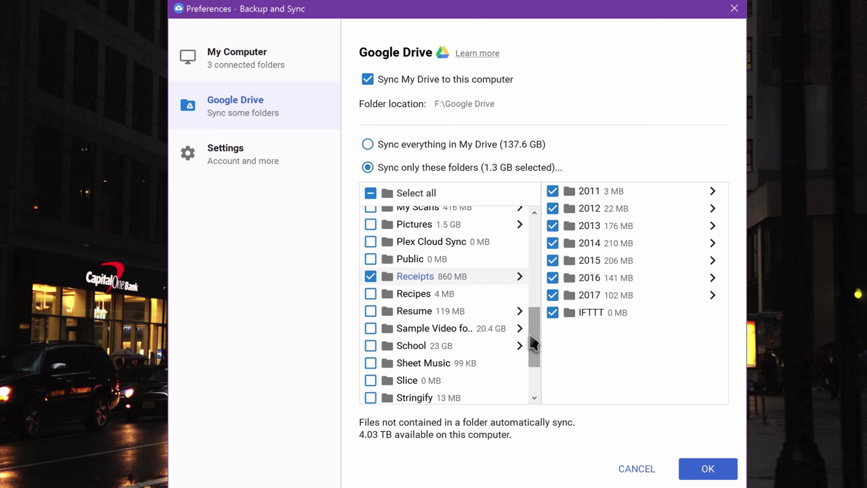
left_click_drag(532, 343, 525, 370)
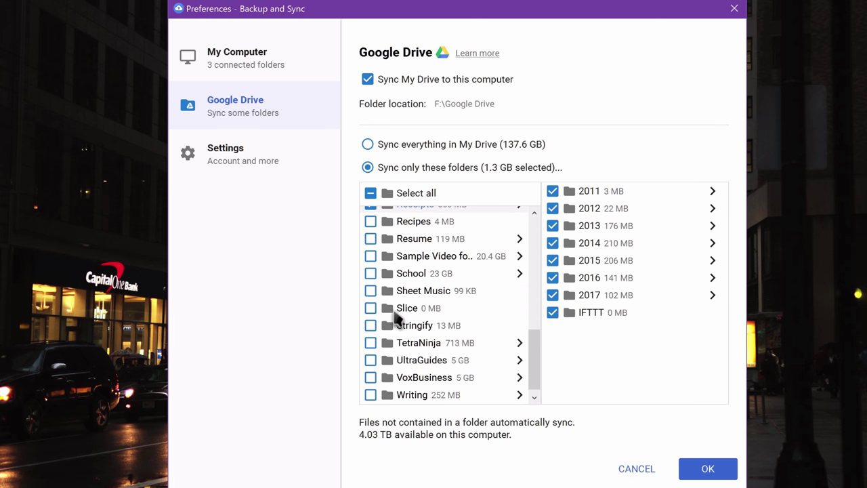
left_click(371, 284)
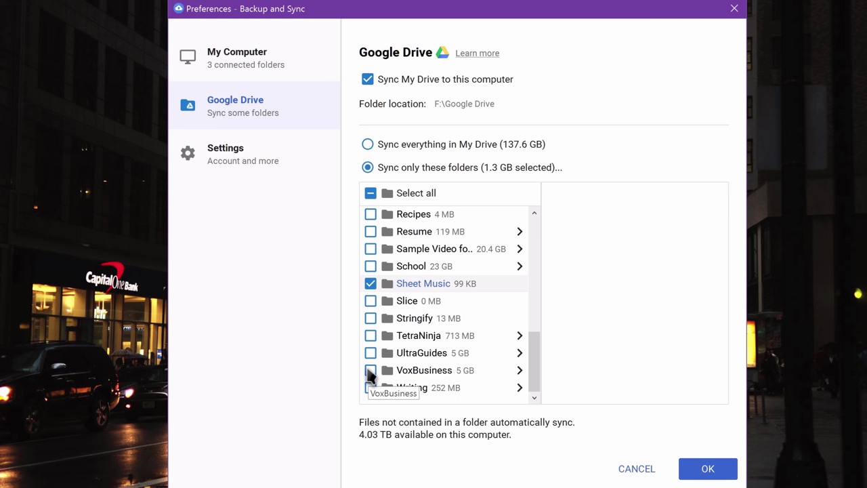
left_click(370, 371)
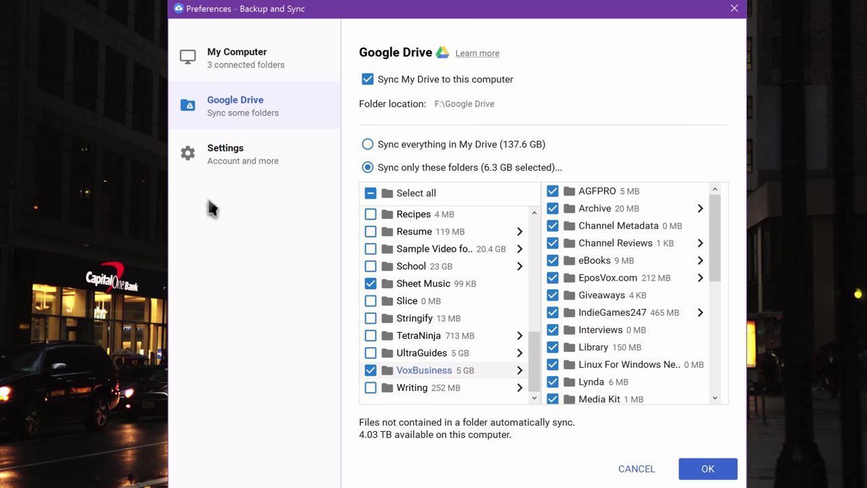
Look over the account and startup settings, and apply the Backup and Sync preferences.
left_click(219, 162)
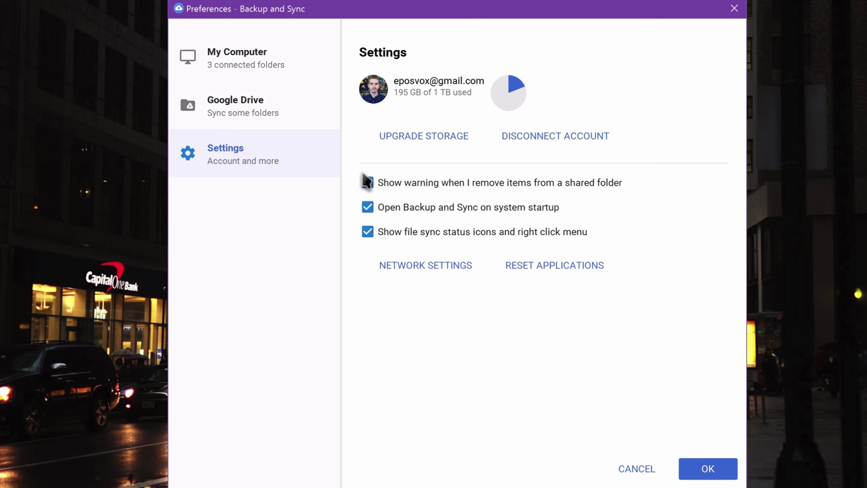
left_click(704, 469)
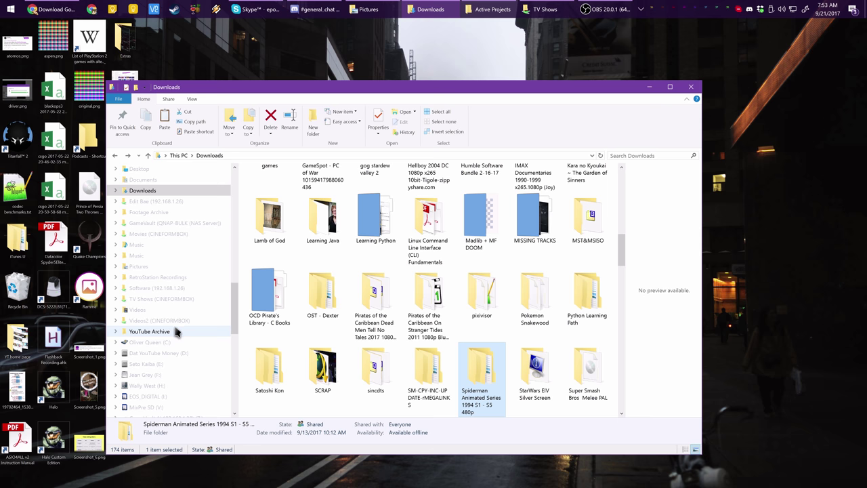
View the Google Drive folder on the F: drive, minimize it, and confirm removing the unselected folders from this computer.
left_click(158, 368)
left_click(155, 376)
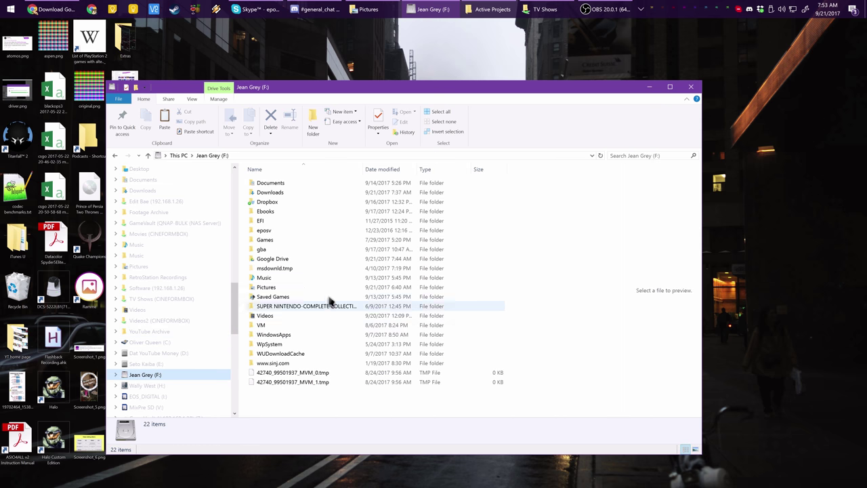
double_click(267, 259)
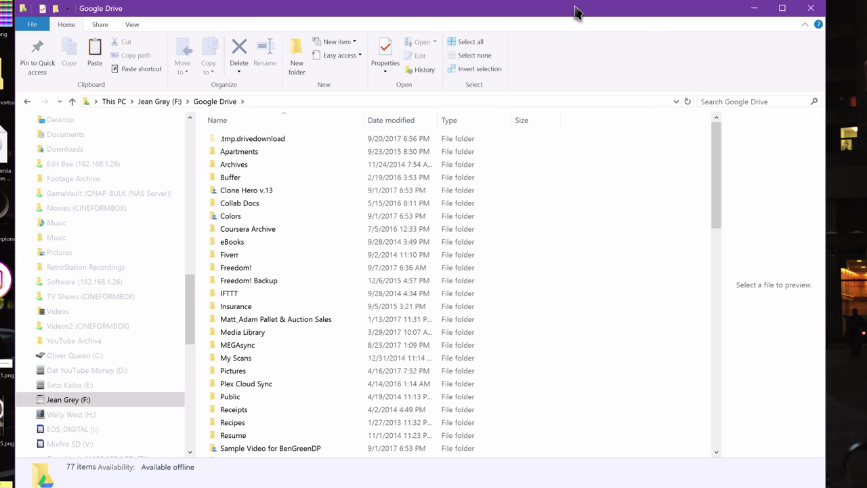
left_click(757, 8)
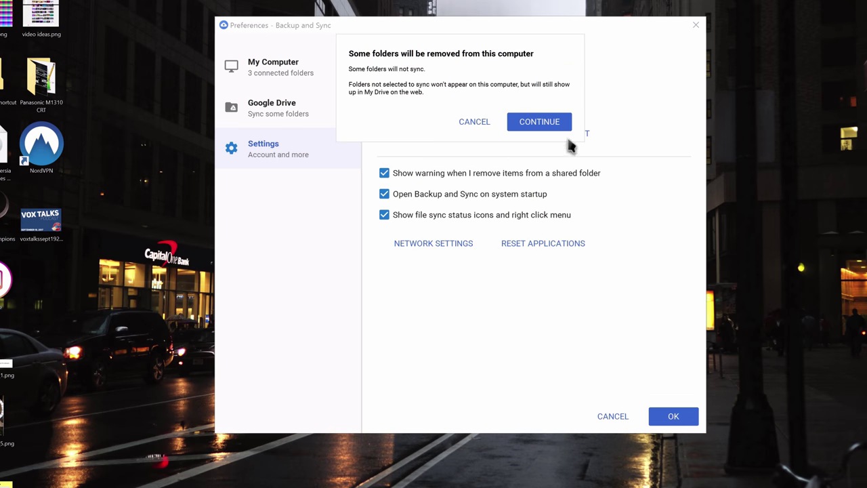
left_click(552, 121)
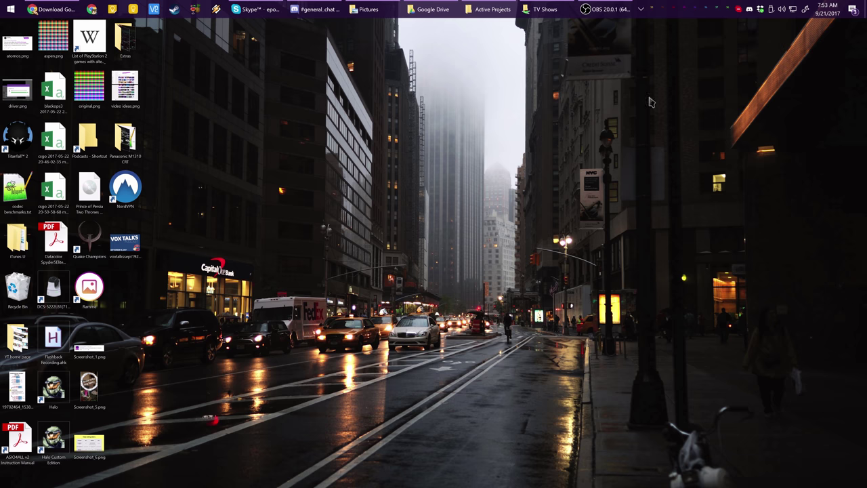
Check the Backup and Sync status and its extra options, and open the local Google Drive folder from there and close it.
left_click(640, 9)
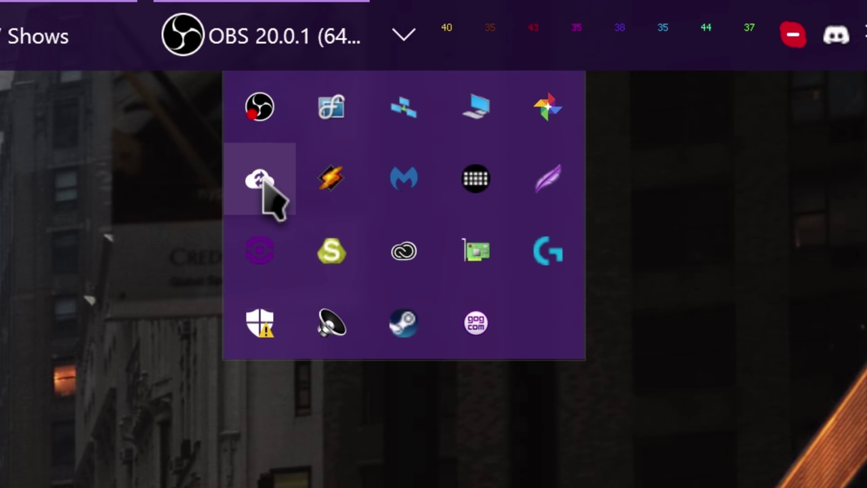
mouse_move(264, 181)
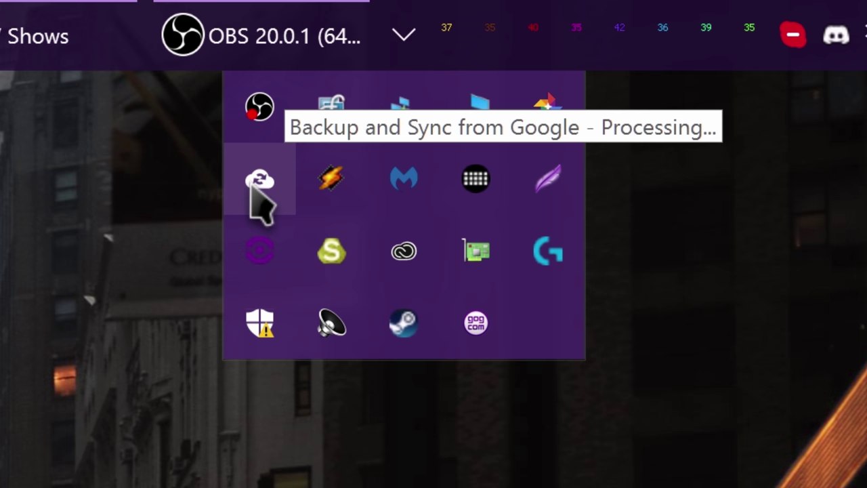
left_click(567, 103)
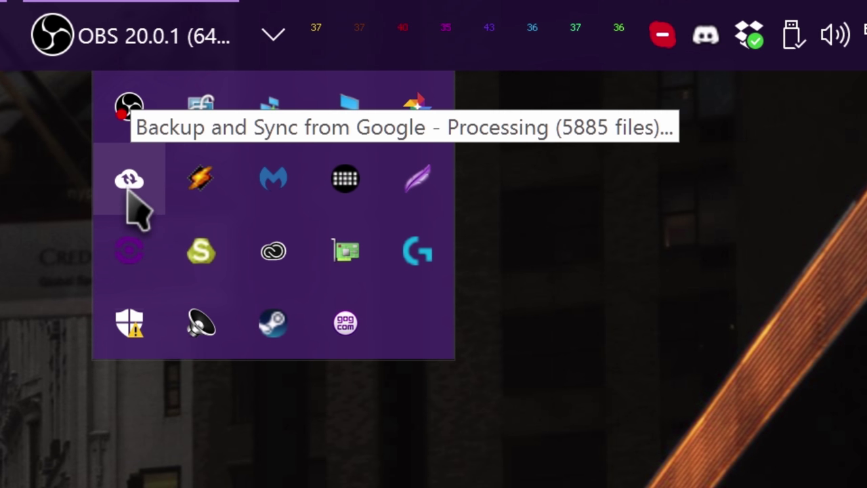
left_click(258, 183)
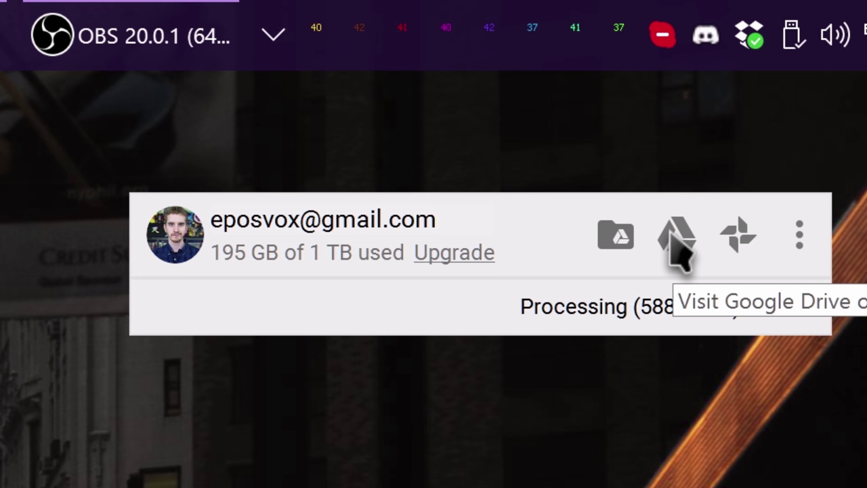
left_click(797, 236)
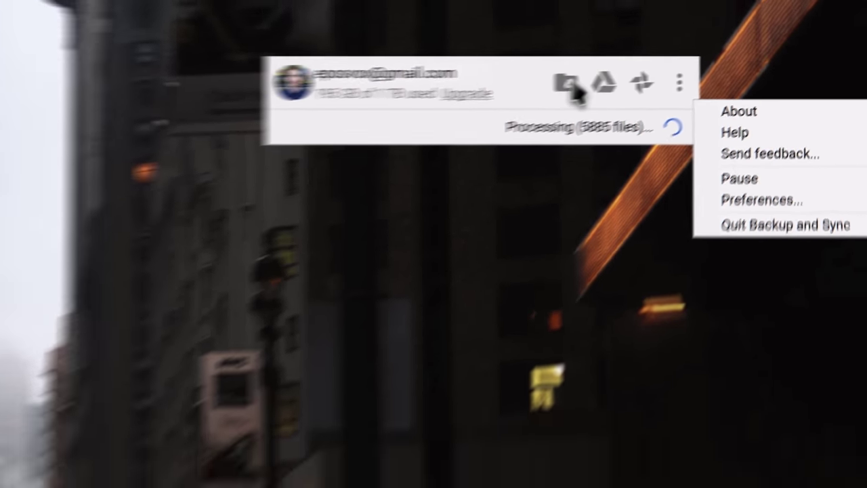
left_click(398, 106)
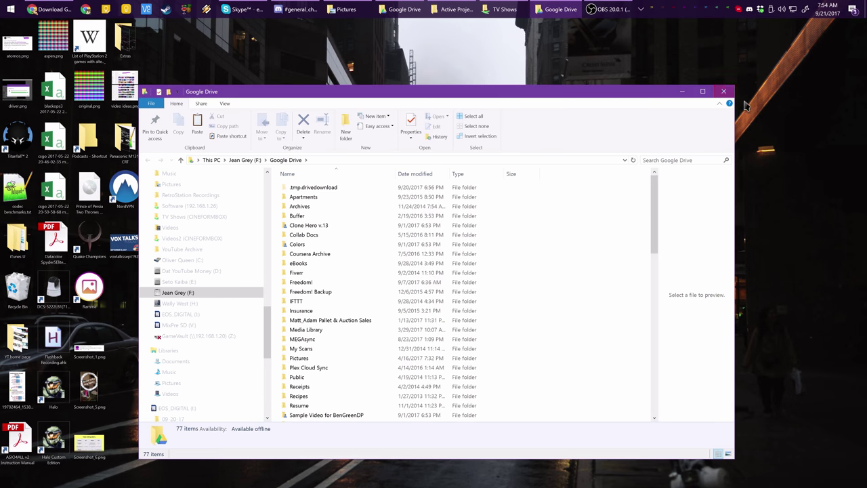
left_click(723, 91)
Visit Google Drive on the web from Backup and Sync and show the My Drive folders.
left_click(641, 8)
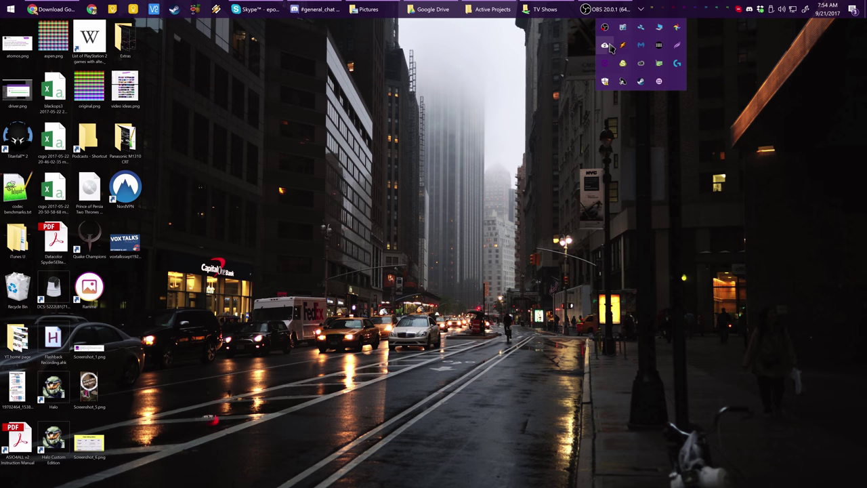
mouse_move(609, 46)
left_click(747, 57)
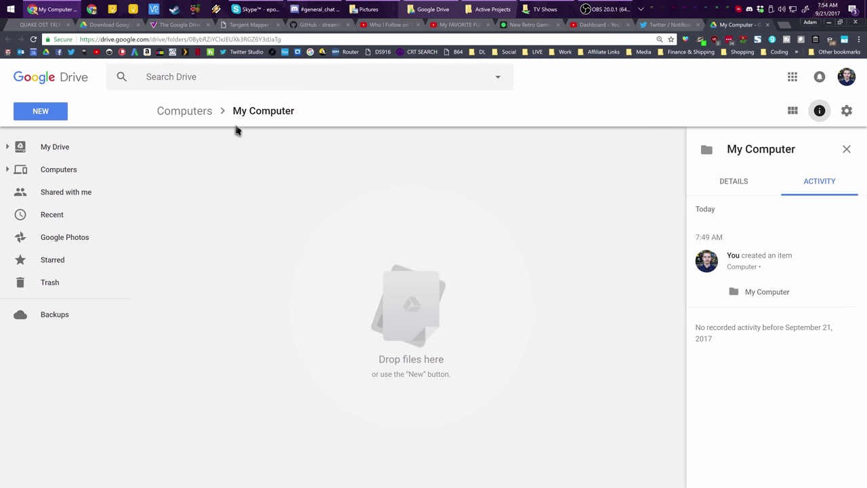
left_click(65, 155)
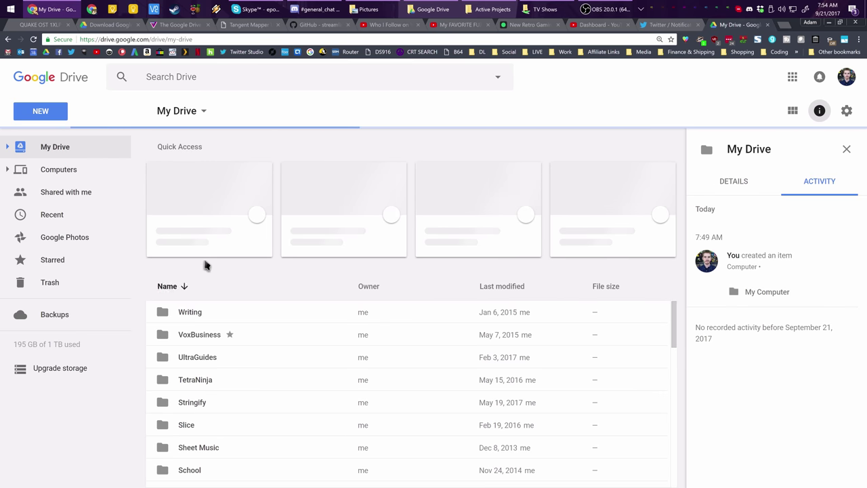
Look into the My Computer backup under Computers, view the Google Photos section, and return to Computers.
left_click(70, 174)
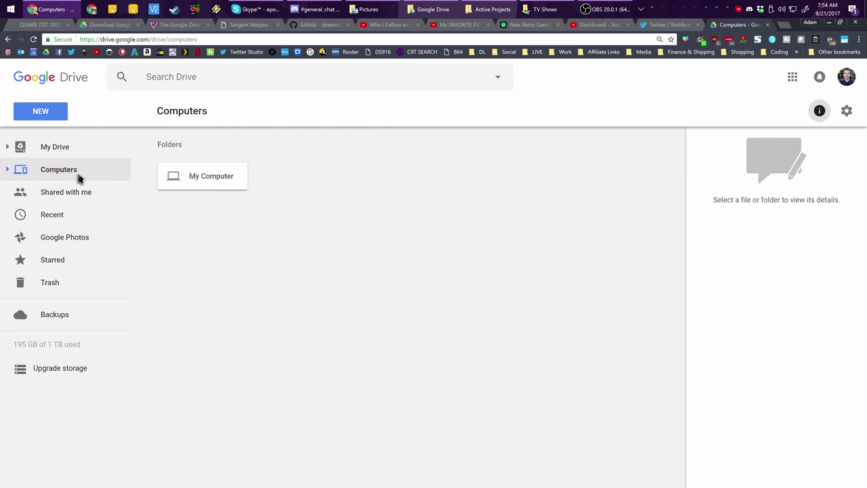
double_click(223, 176)
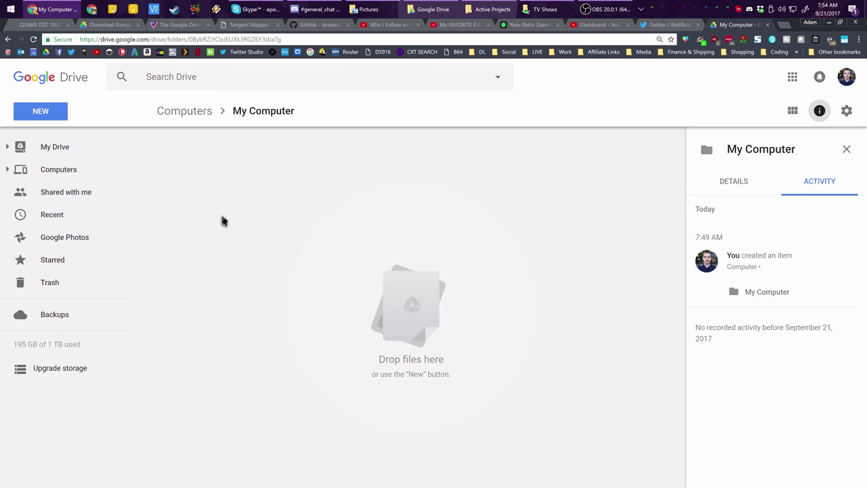
left_click(58, 172)
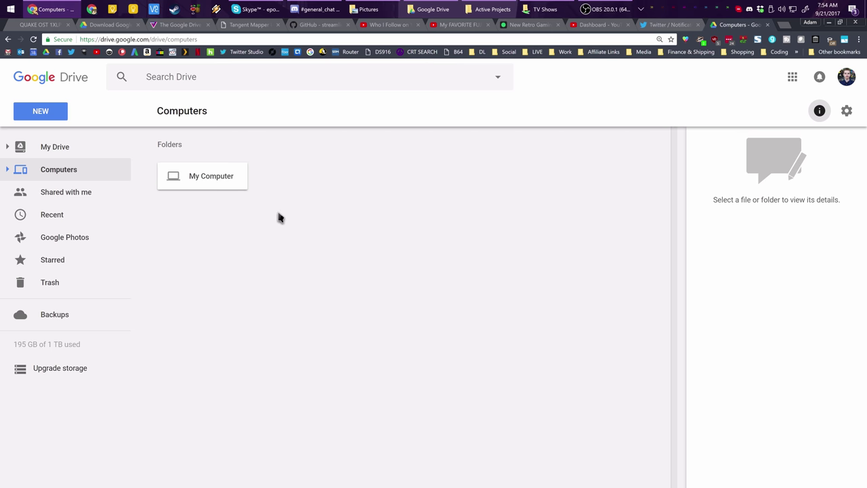
left_click(83, 242)
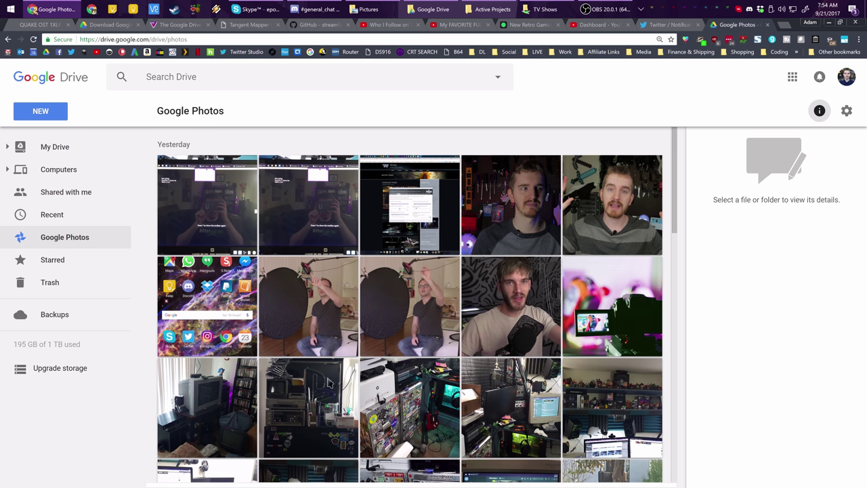
left_click(70, 173)
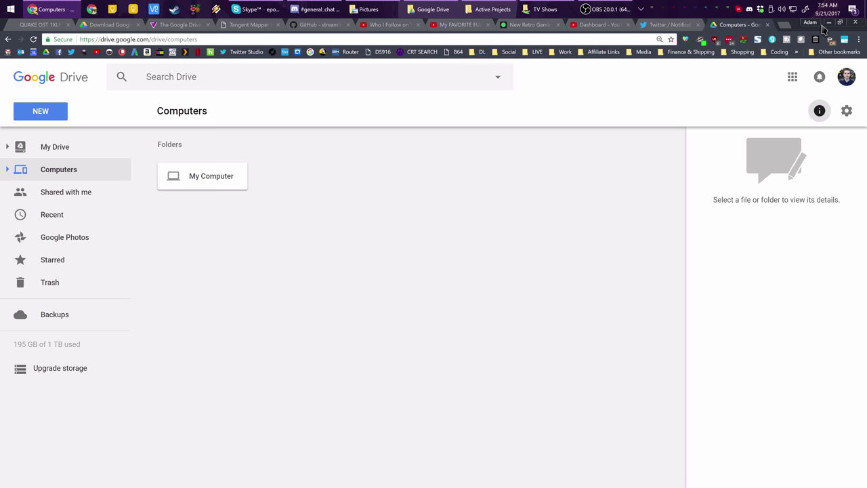
Minimize the browser and show the hidden notification icons on the desktop.
left_click(828, 22)
left_click(641, 9)
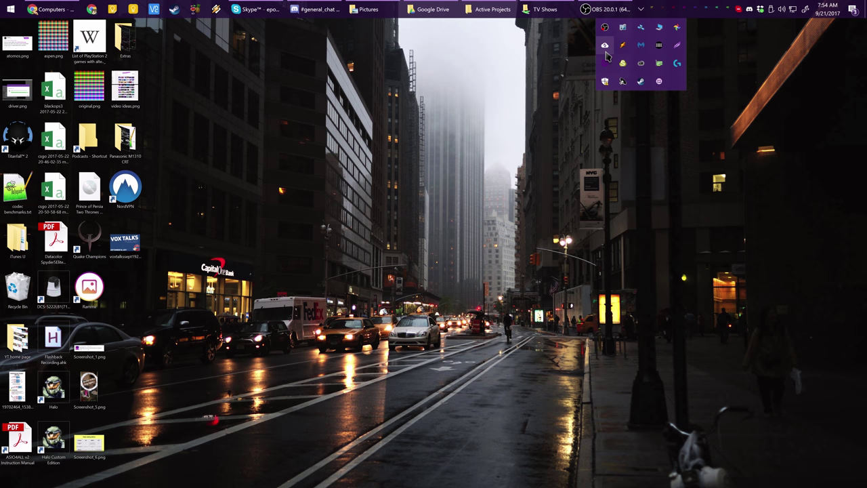
mouse_move(680, 28)
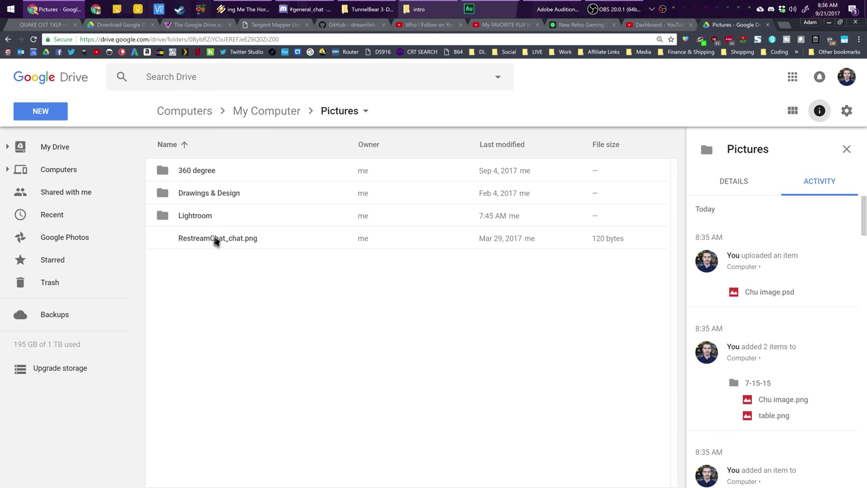
Check the backed-up Pictures folder by viewing its Drawings & Design subfolder and previewing RestreamChat_chat.png.
double_click(212, 193)
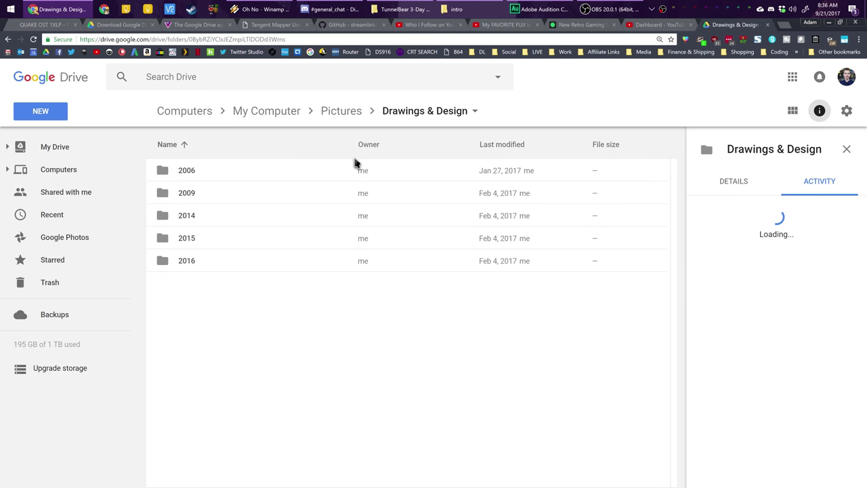
left_click(331, 111)
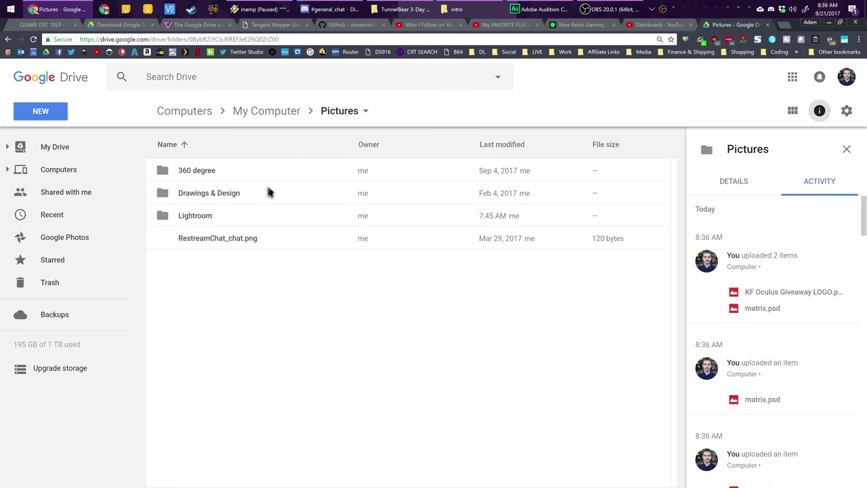
double_click(218, 237)
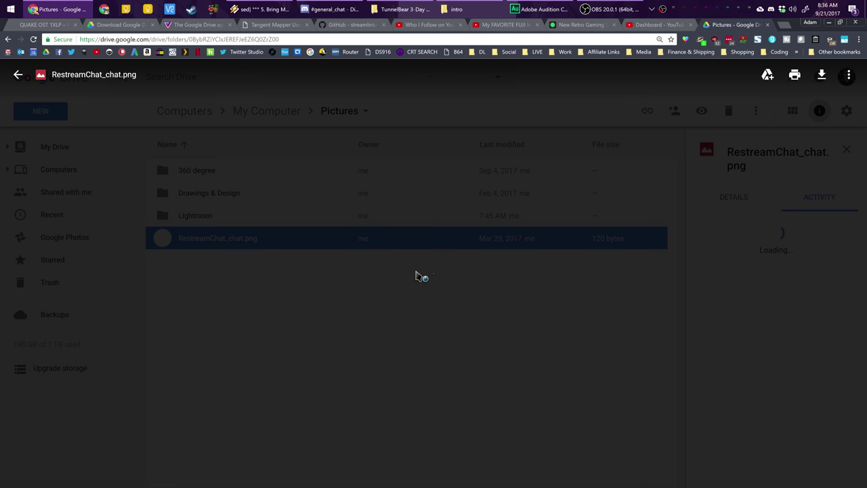
left_click(432, 269)
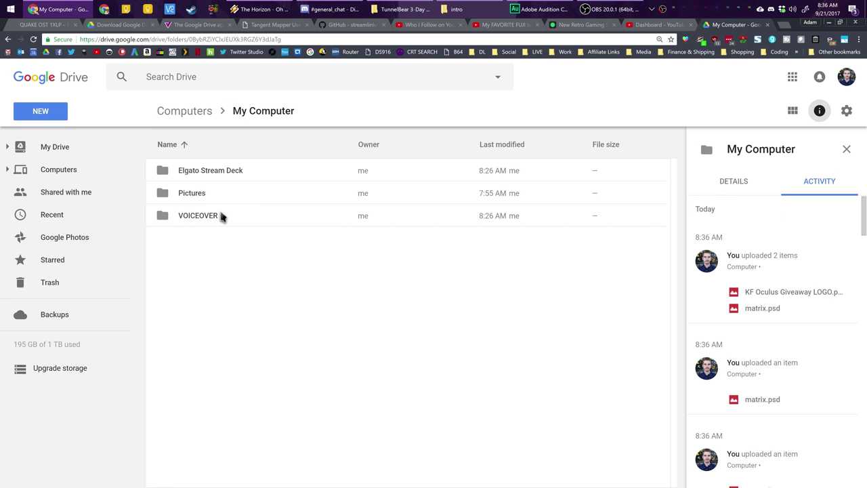
Check the contents of the backed-up Elgato Stream Deck and VOICEOVER folders and return to My Computer.
double_click(222, 169)
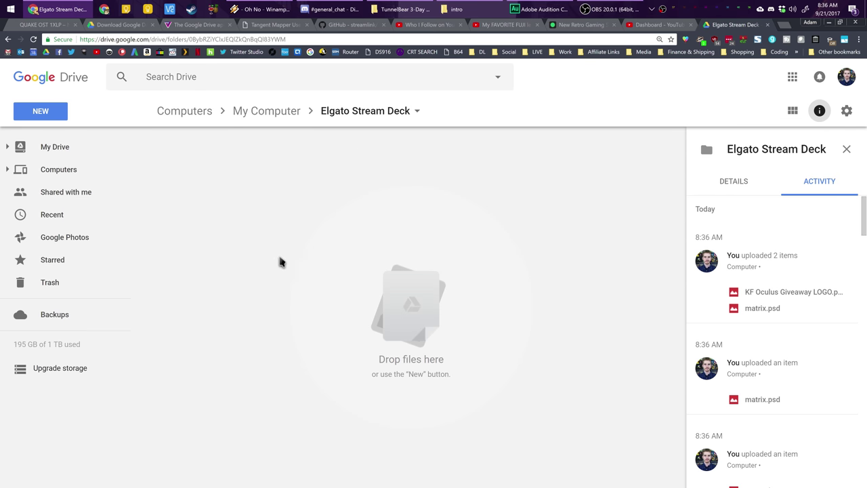
left_click(282, 112)
double_click(246, 217)
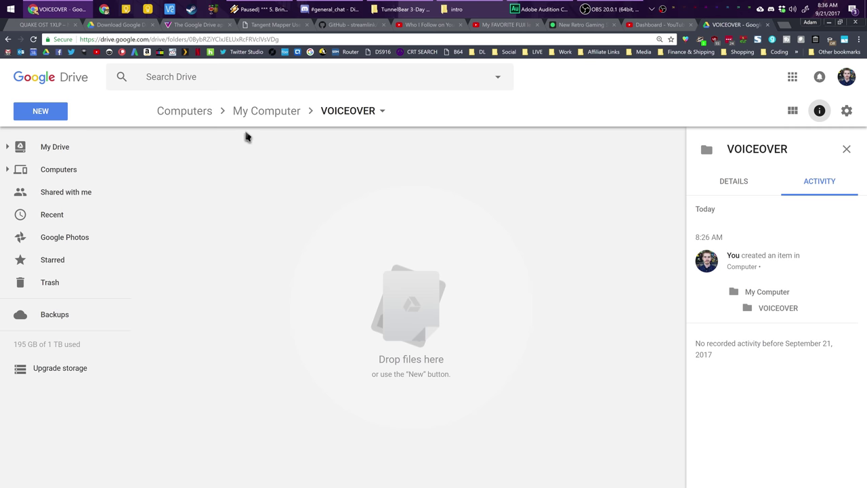
left_click(91, 170)
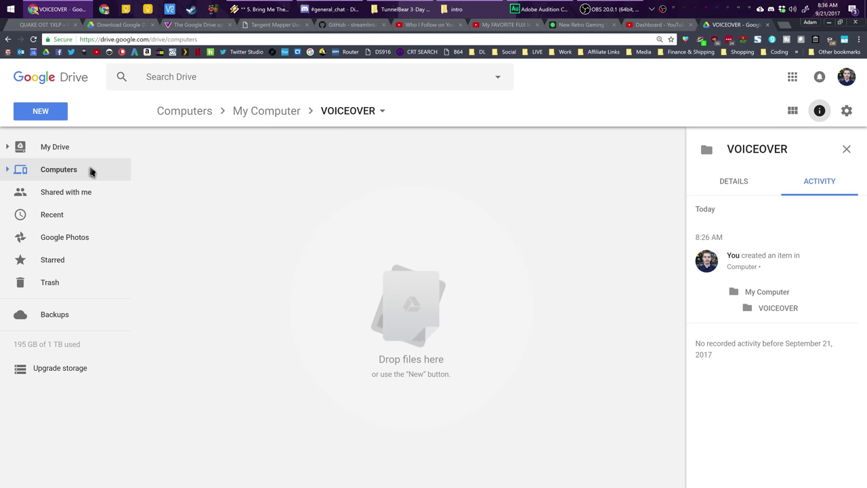
double_click(245, 180)
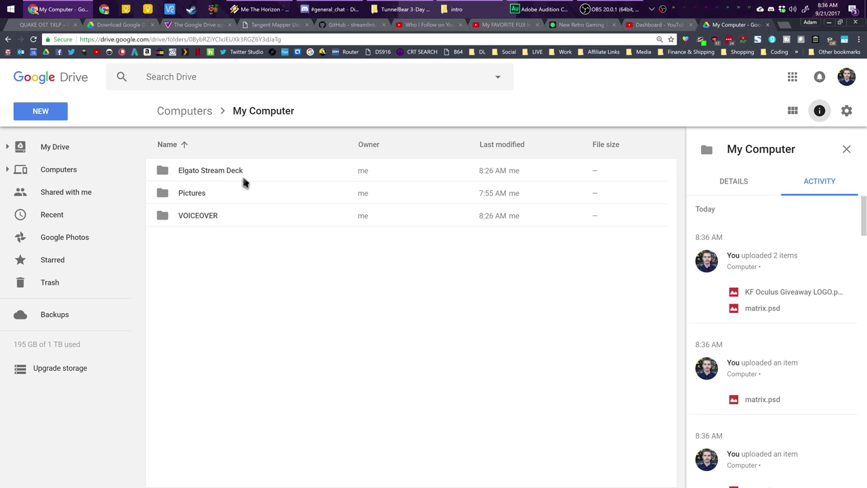
Switch to the intro folder window in File Explorer and look through its pinned folders, cloud services and drives.
left_click(457, 9)
scroll(223, 302, "up", 3)
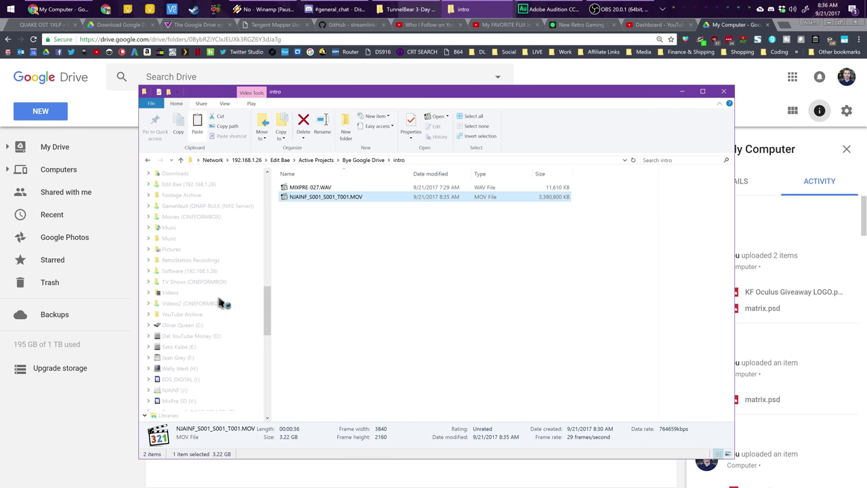
scroll(177, 369, "up", 5)
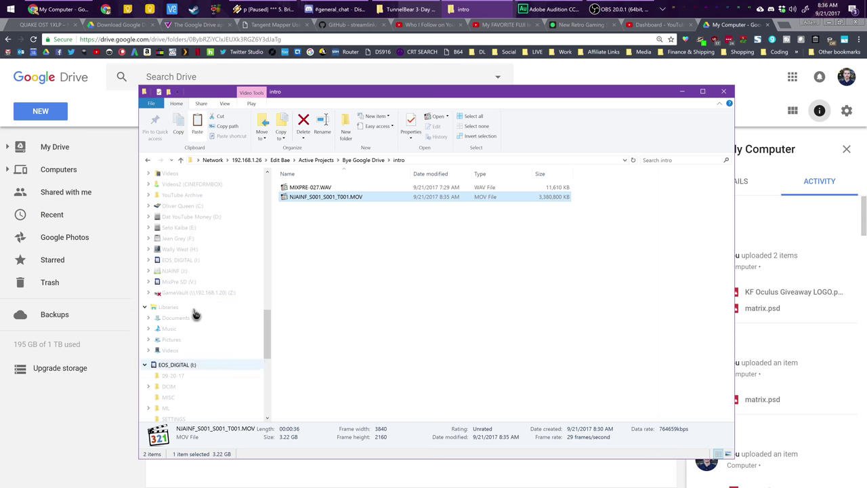
scroll(203, 306, "up", 5)
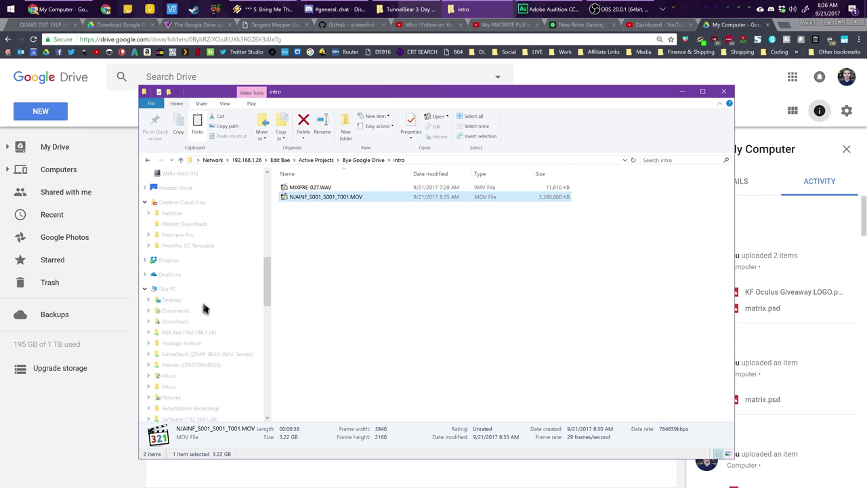
scroll(208, 302, "up", 5)
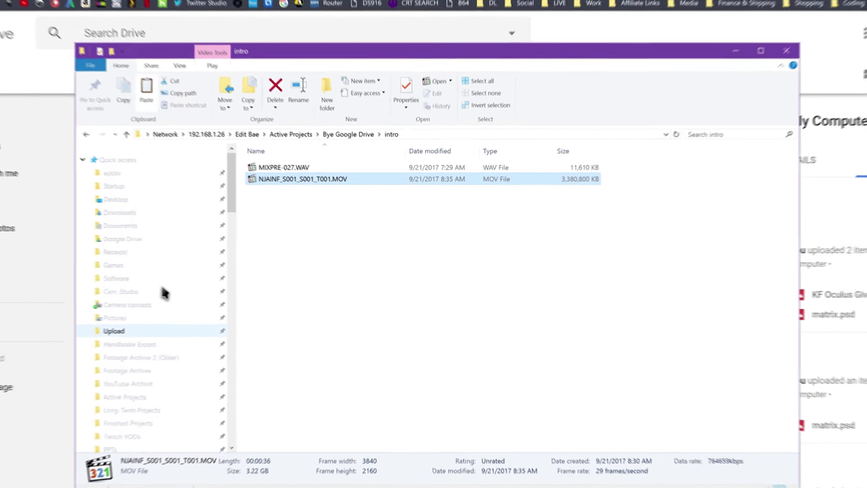
scroll(208, 288, "down", 9)
scroll(108, 296, "down", 1)
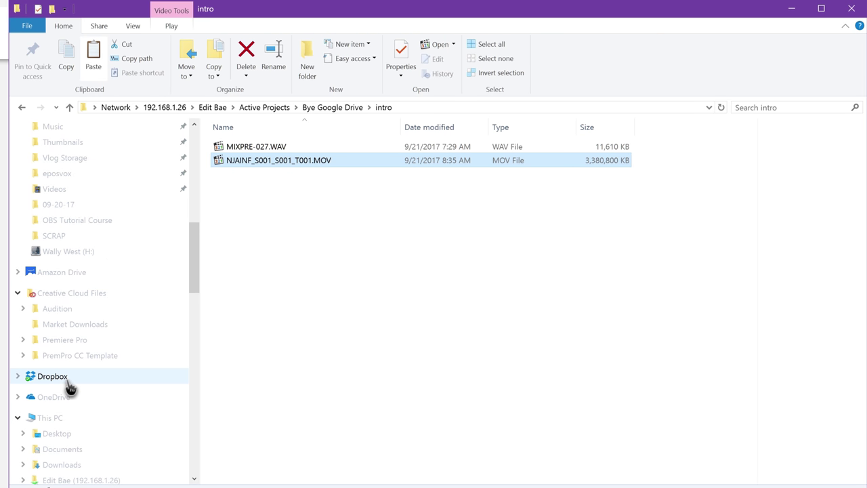
scroll(95, 365, "up", 2)
scroll(115, 327, "up", 10)
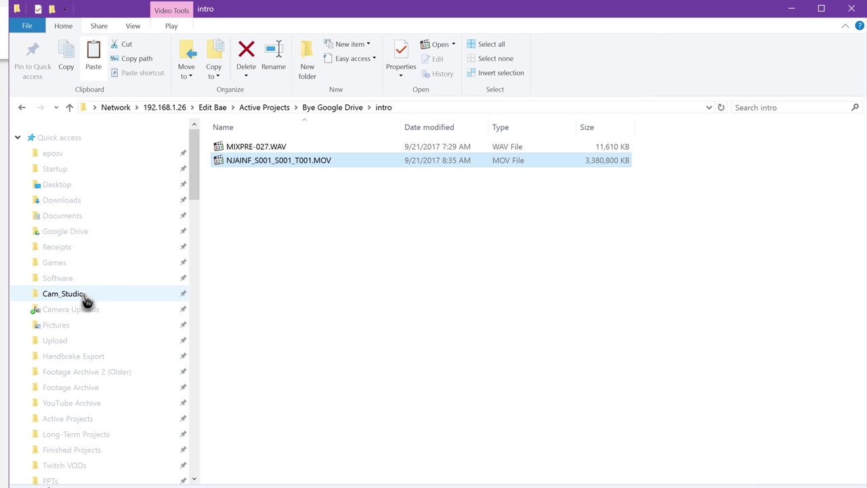
Open the local Google Drive folder from Quick access and look through its synced folders and files.
left_click(102, 231)
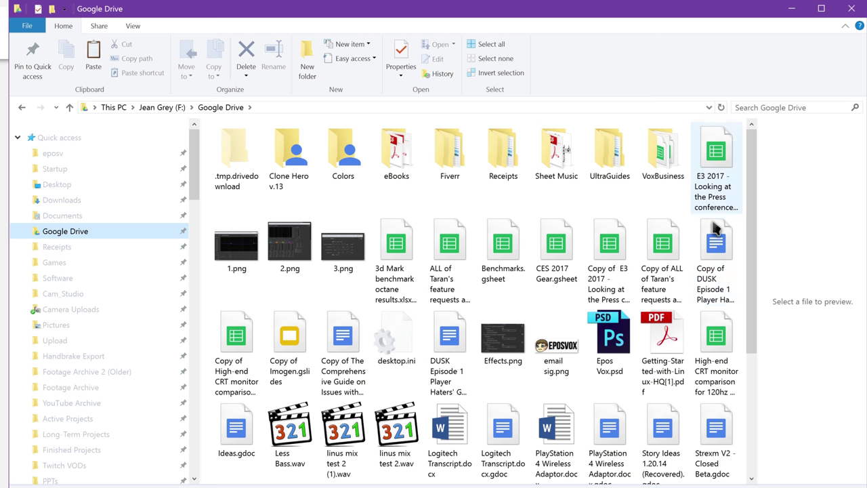
scroll(565, 363, "down", 3)
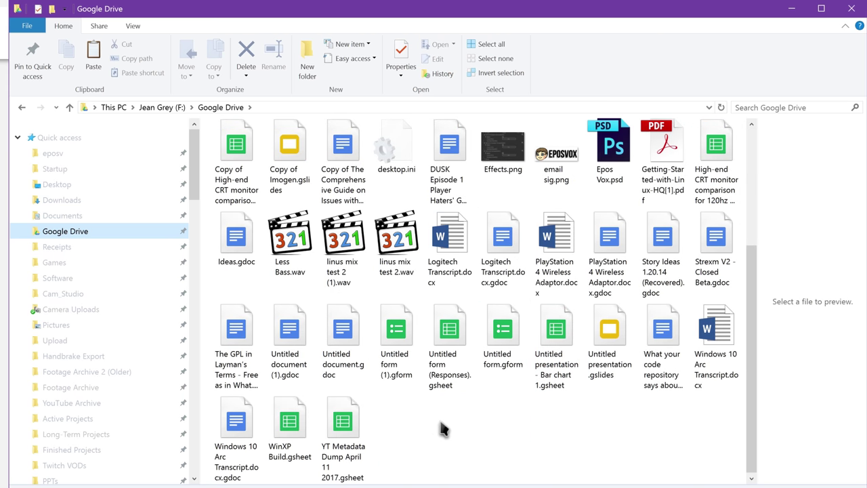
scroll(684, 381, "up", 3)
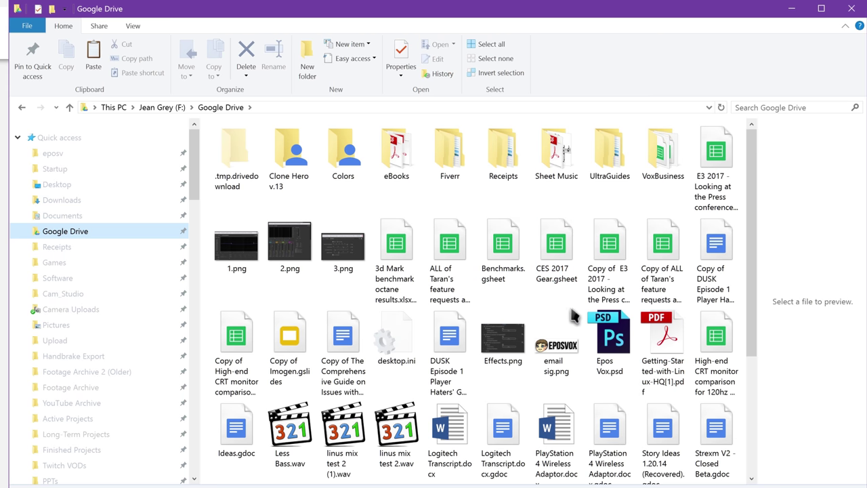
left_click(499, 269)
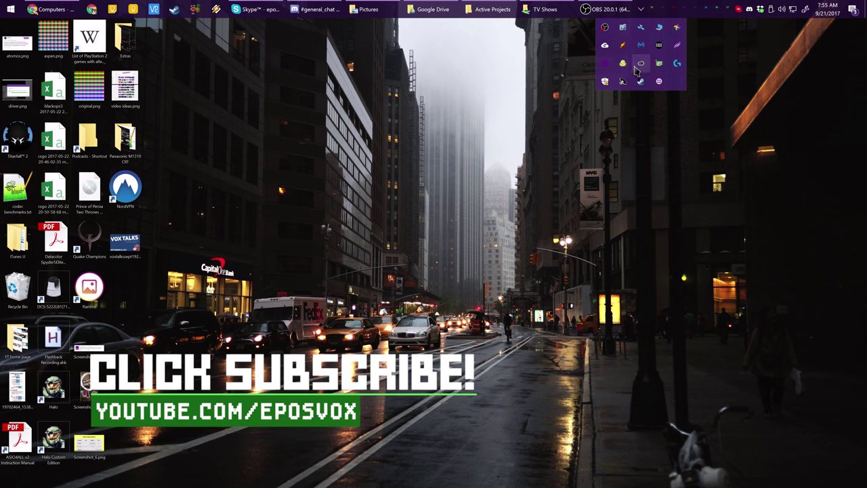
Dismiss the hidden notification icons on the desktop.
left_click(553, 106)
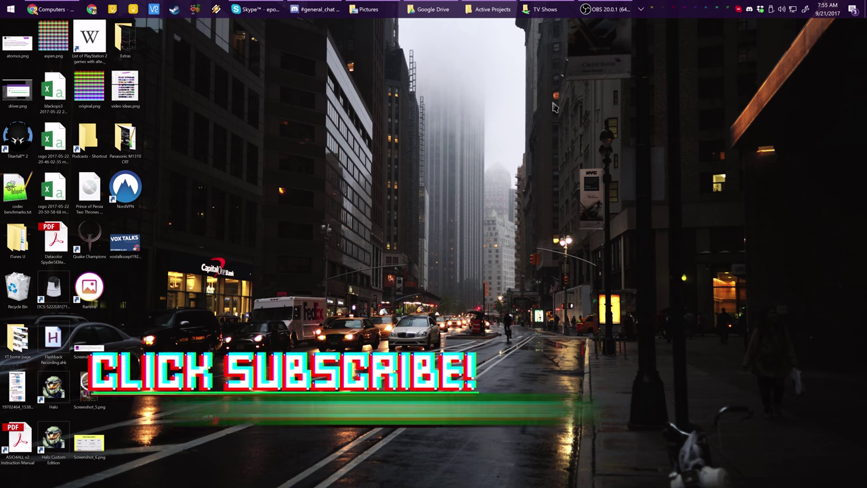